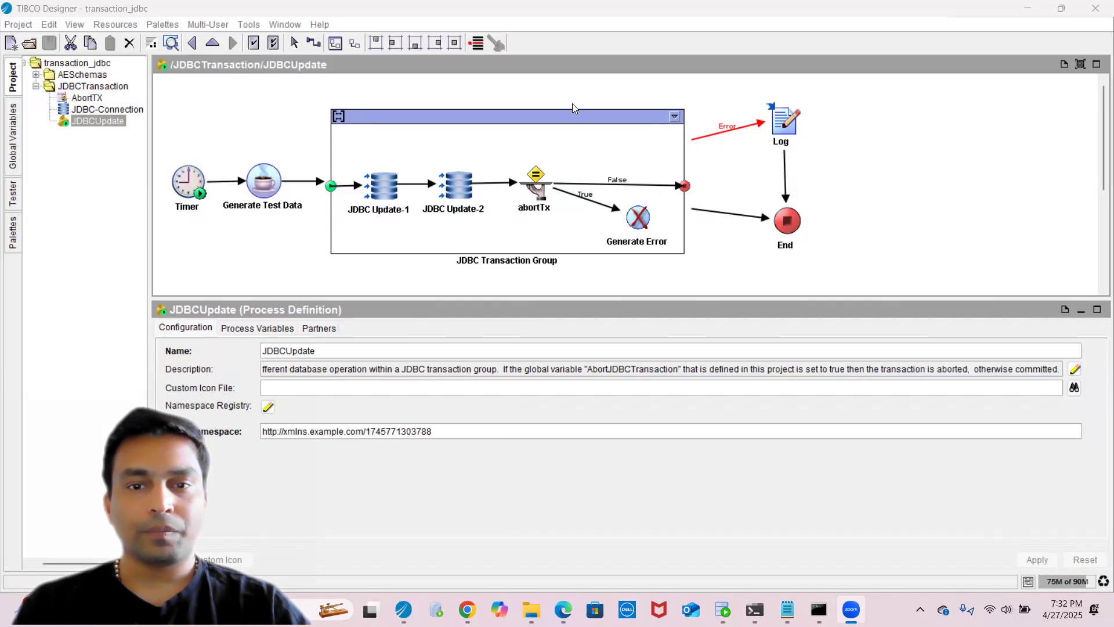
# - Inspect the JDBC Transaction Group's settings and browse the project, global variables, tester and palette panels
pyautogui.click(559, 118)
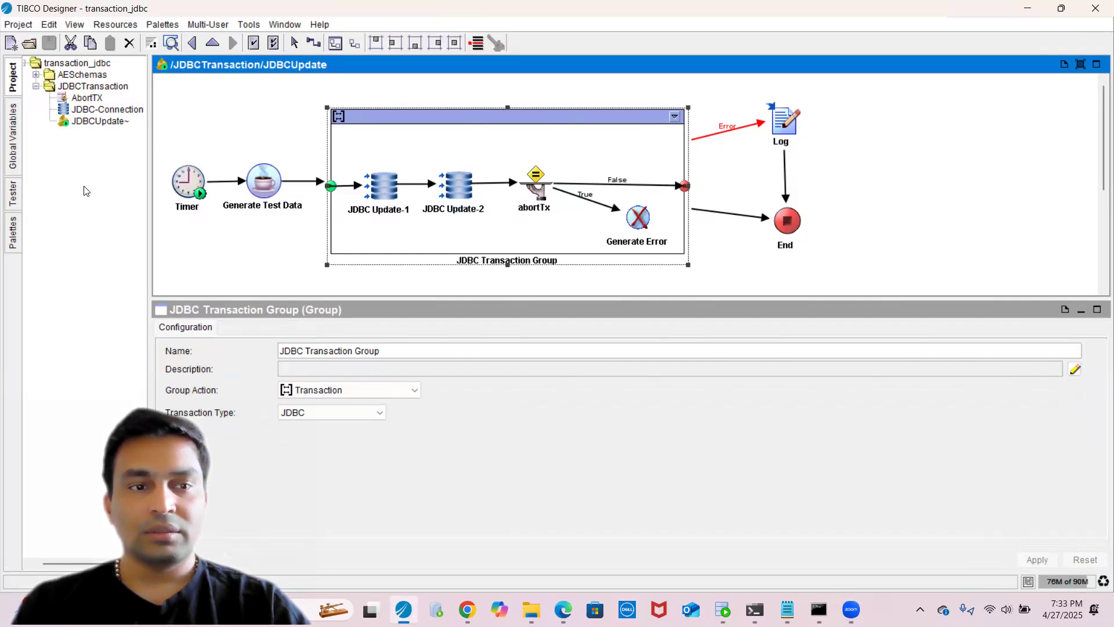
pyautogui.click(74, 154)
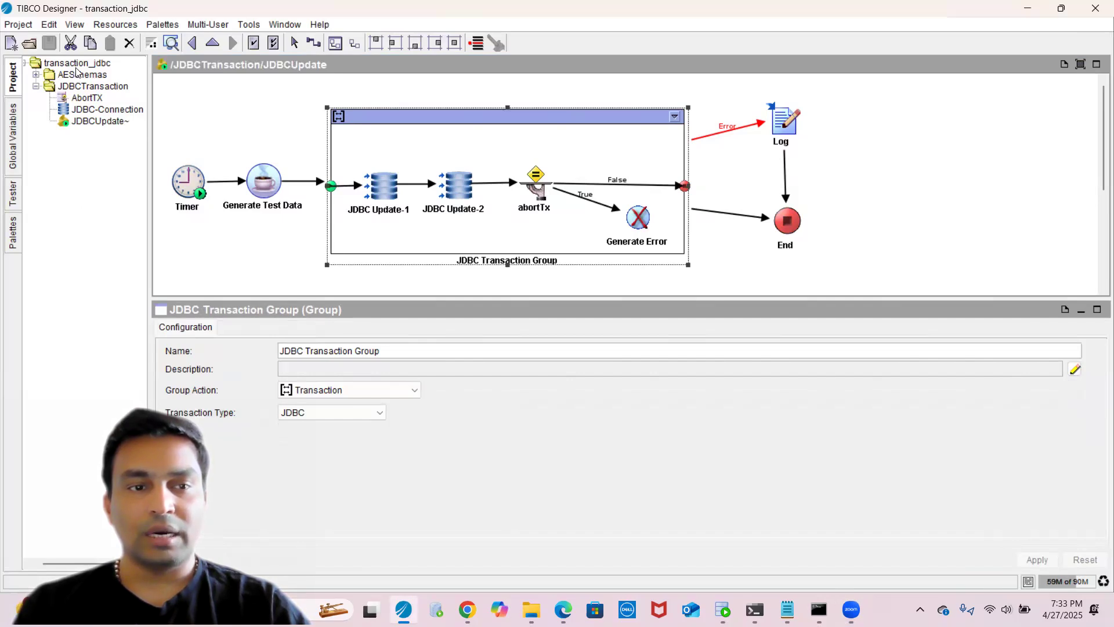
pyautogui.click(14, 143)
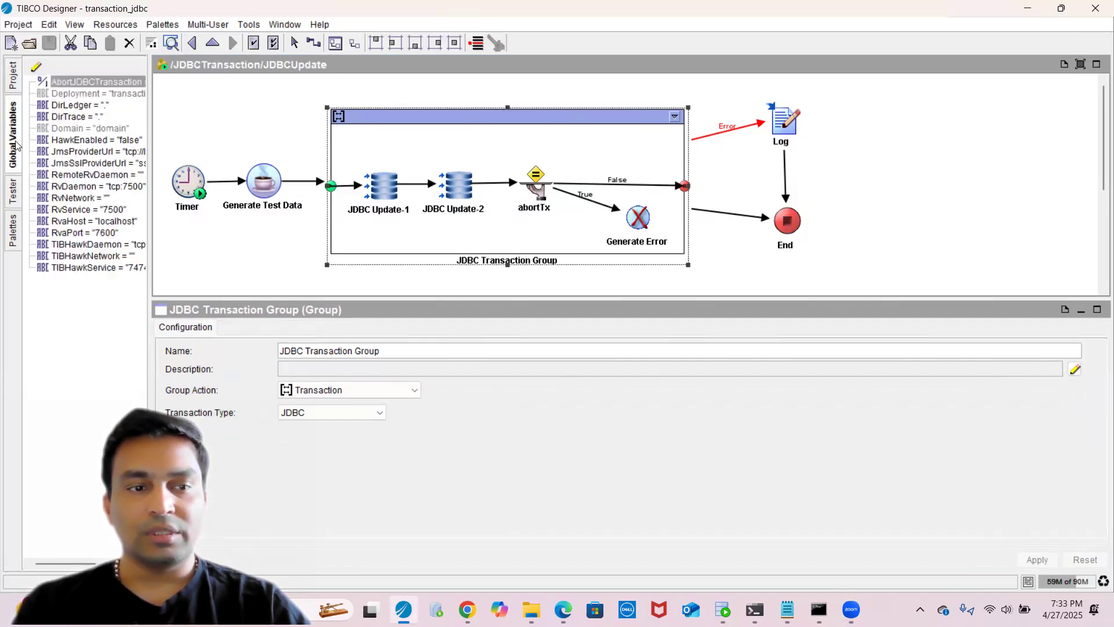
pyautogui.click(15, 190)
pyautogui.click(13, 232)
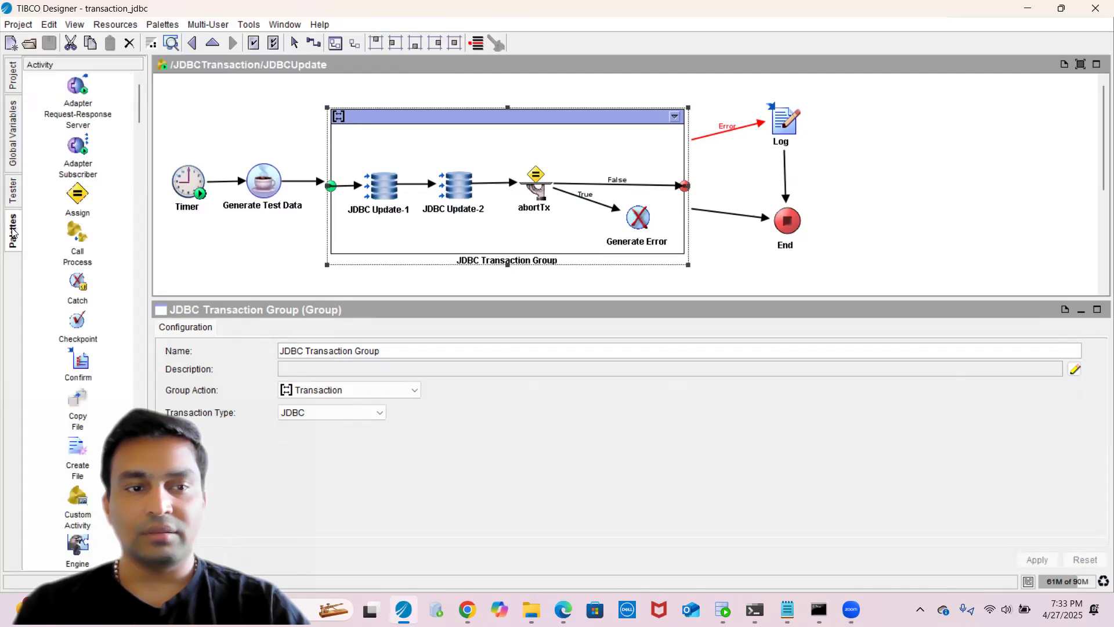
pyautogui.click(11, 87)
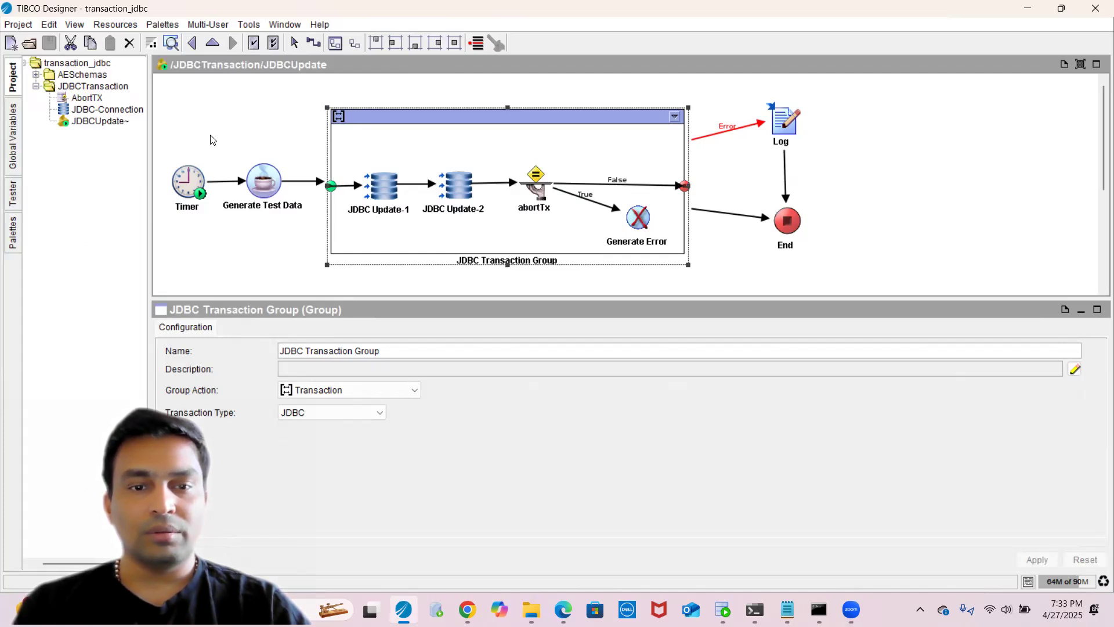
# - Review the configuration of each activity in order, from Timer through the two JDBC Updates to abortTx
pyautogui.click(196, 198)
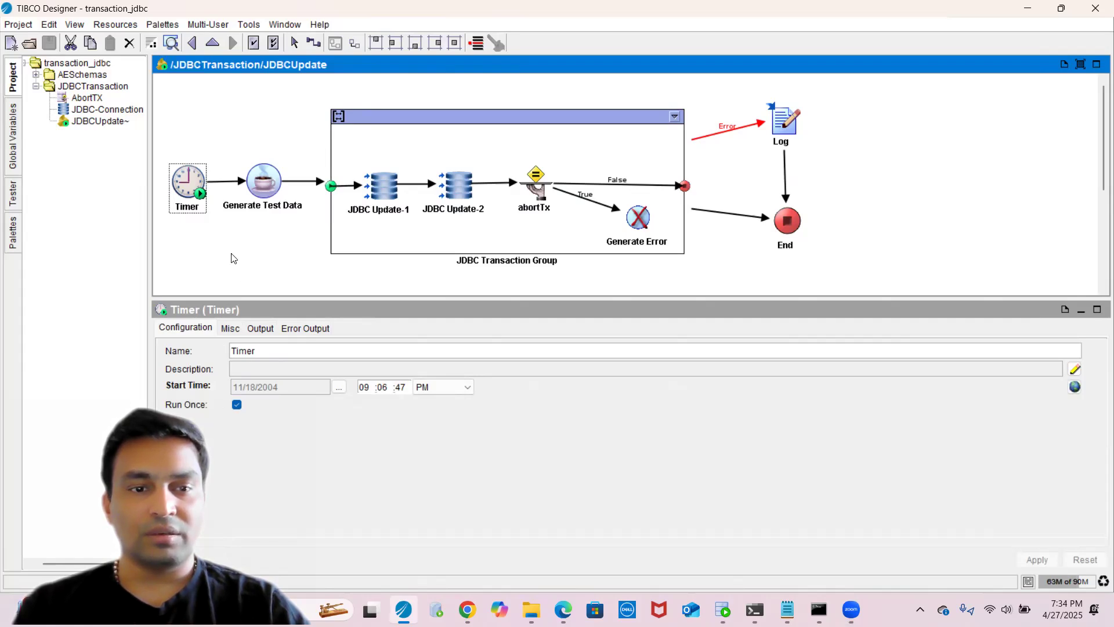
pyautogui.click(266, 207)
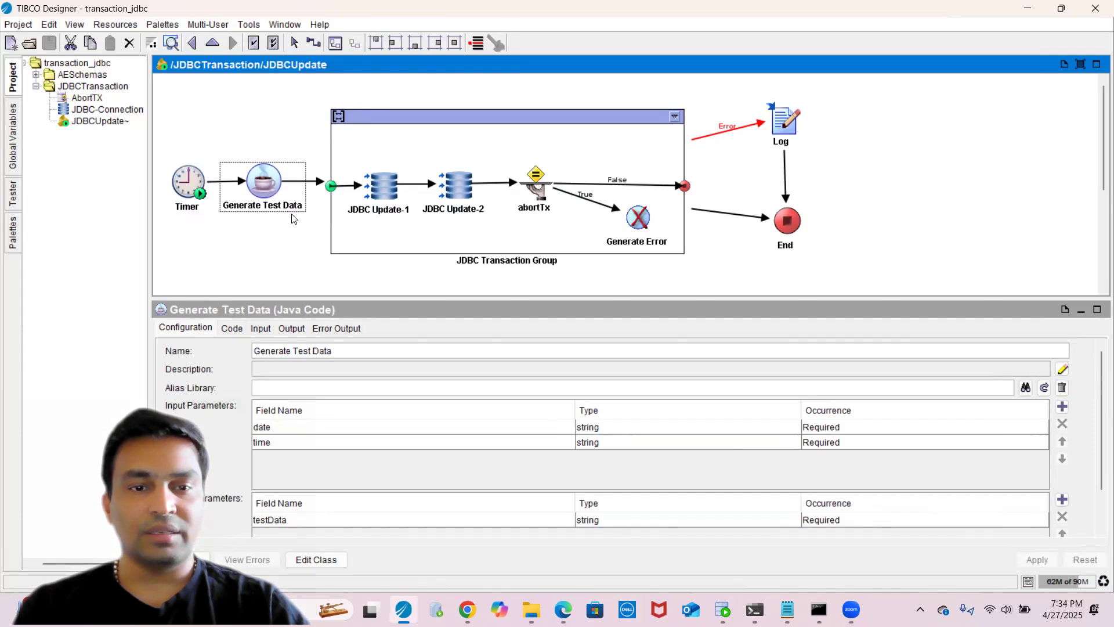
pyautogui.click(385, 126)
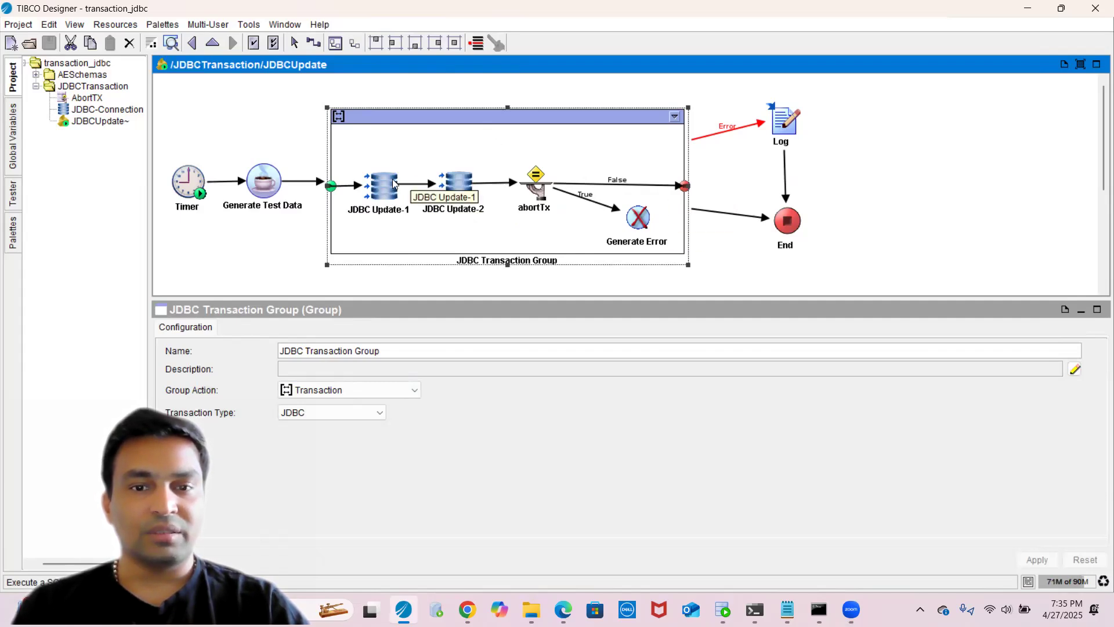
pyautogui.click(414, 211)
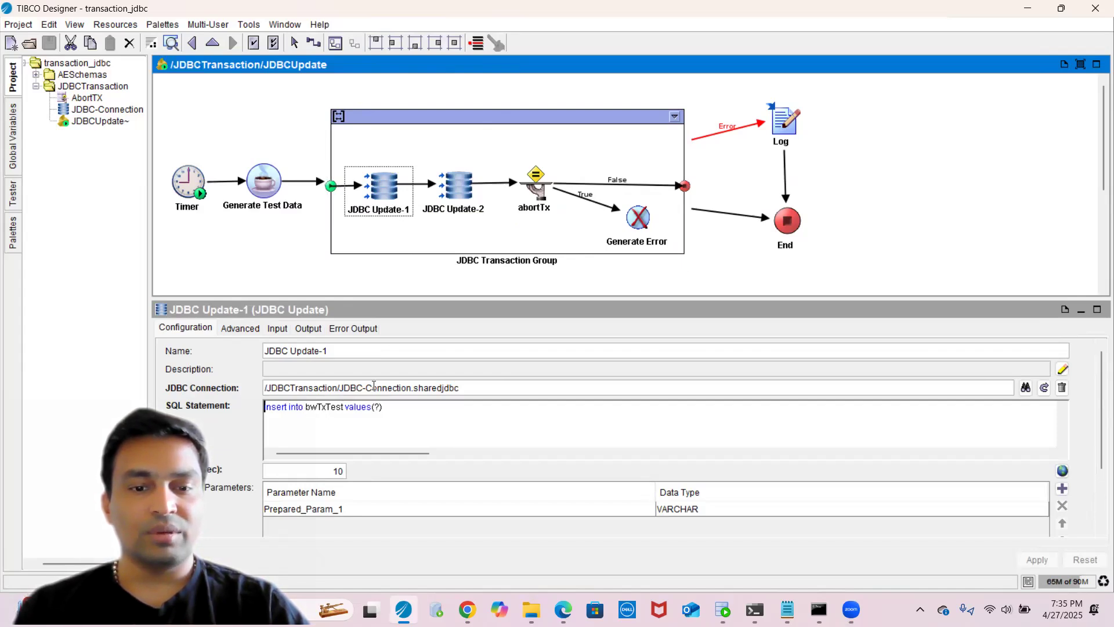
pyautogui.click(445, 213)
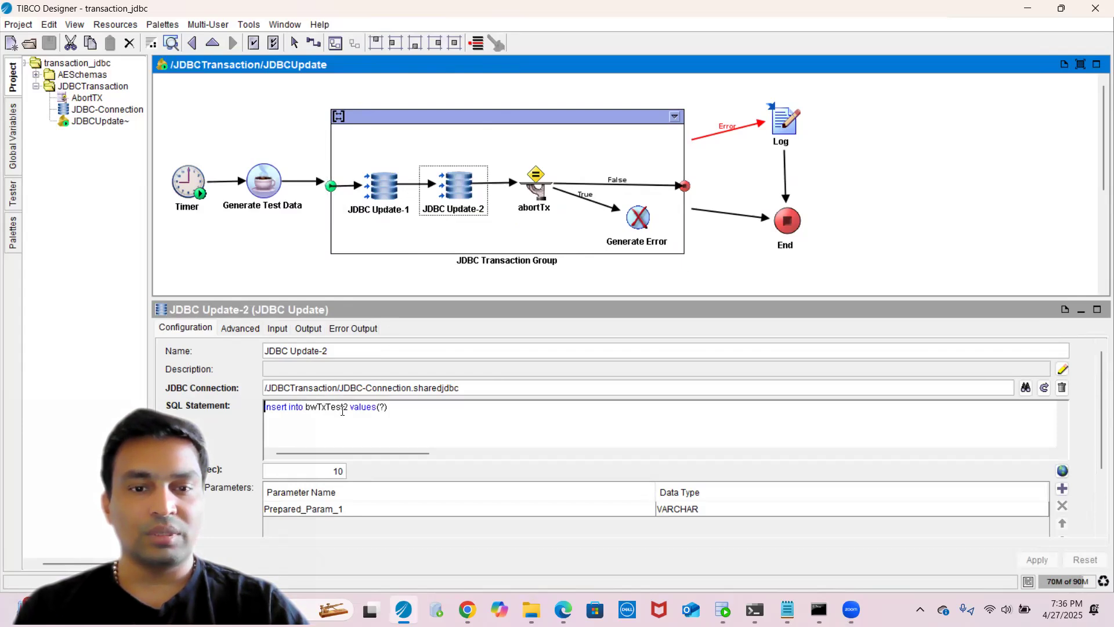
pyautogui.click(536, 184)
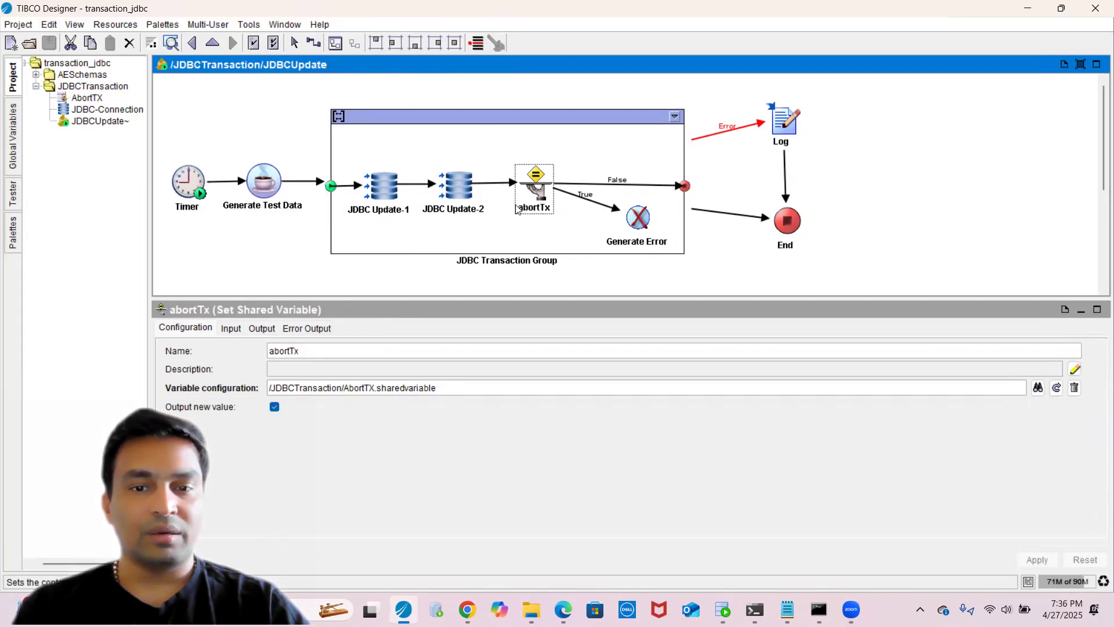
# - Examine the abortTx activity's input mapping against the global variables list
pyautogui.click(16, 153)
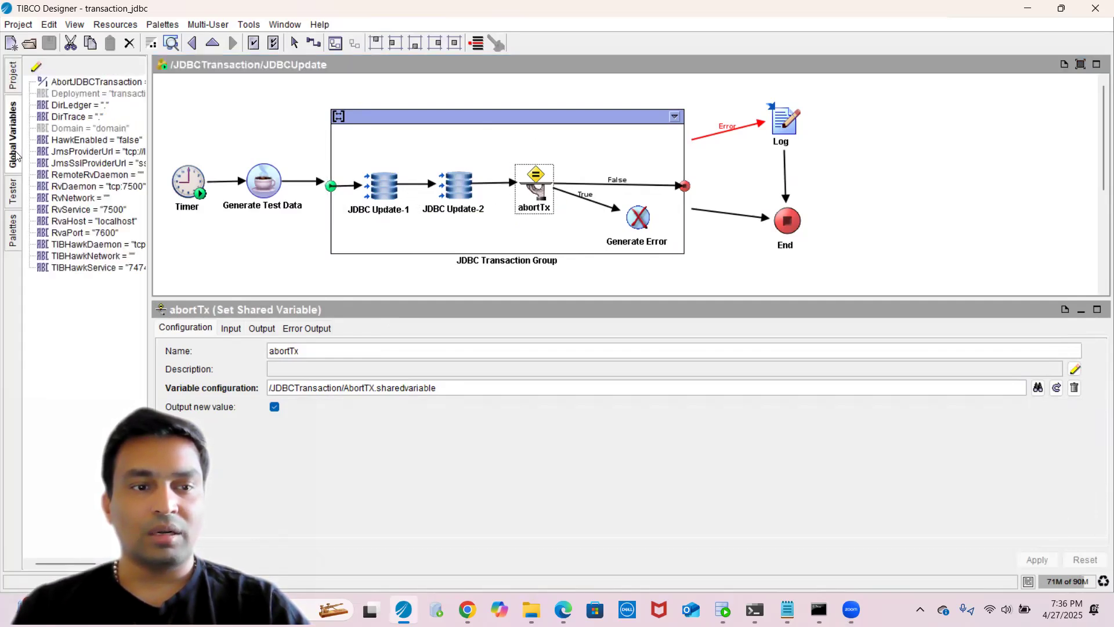
pyautogui.moveTo(150, 94); pyautogui.dragTo(249, 94)
pyautogui.click(328, 329)
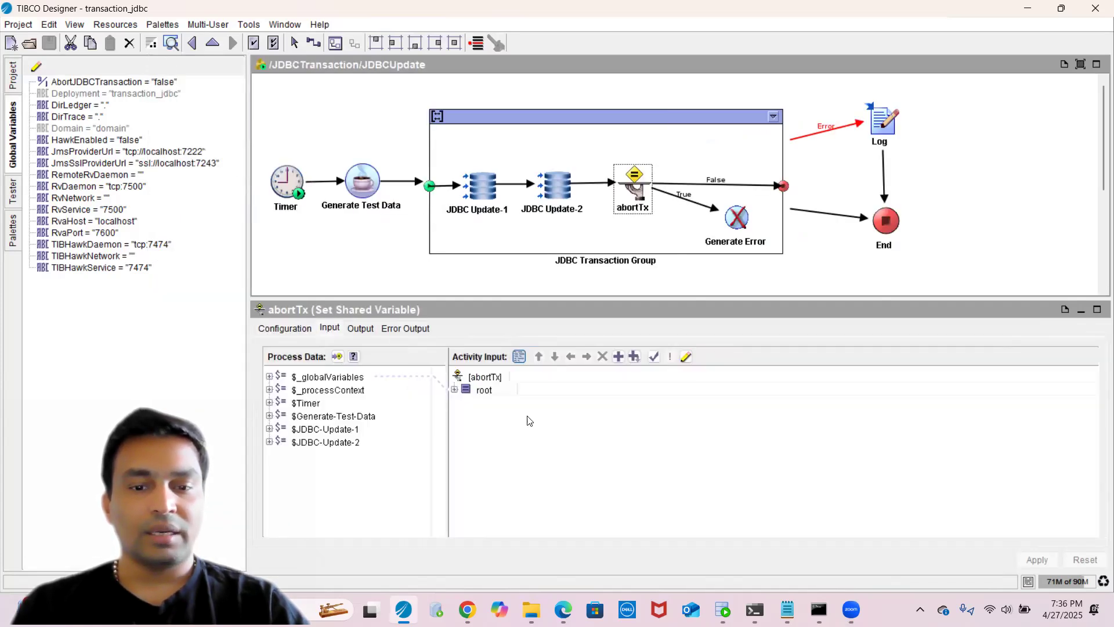
pyautogui.click(486, 394)
pyautogui.click(490, 402)
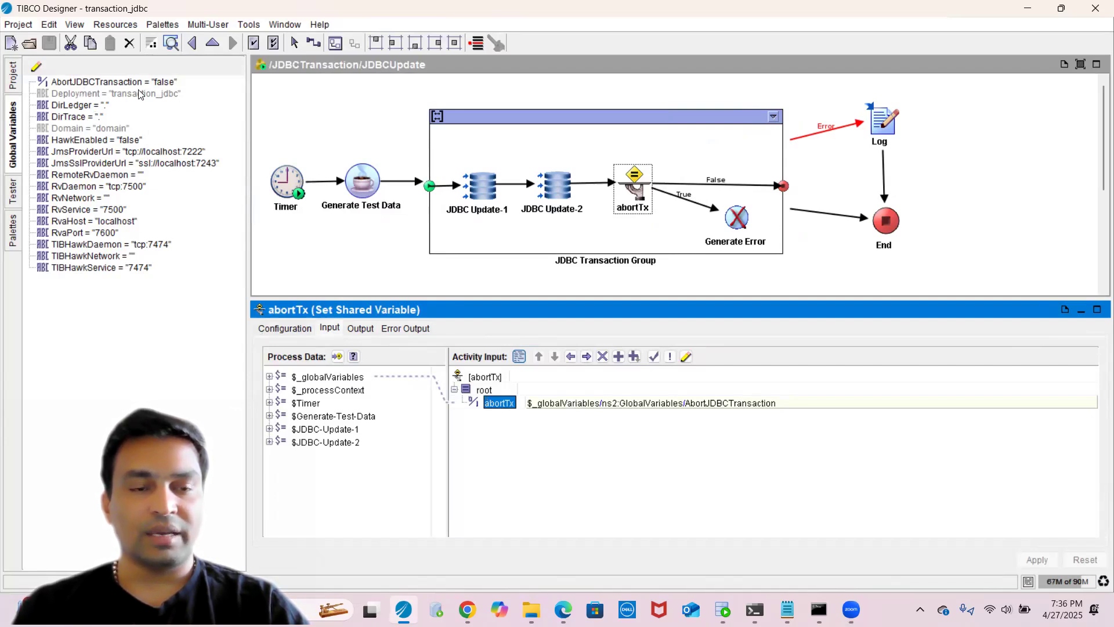
# - Examine the False and True transitions leaving abortTx and the Generate Error activity
pyautogui.click(700, 186)
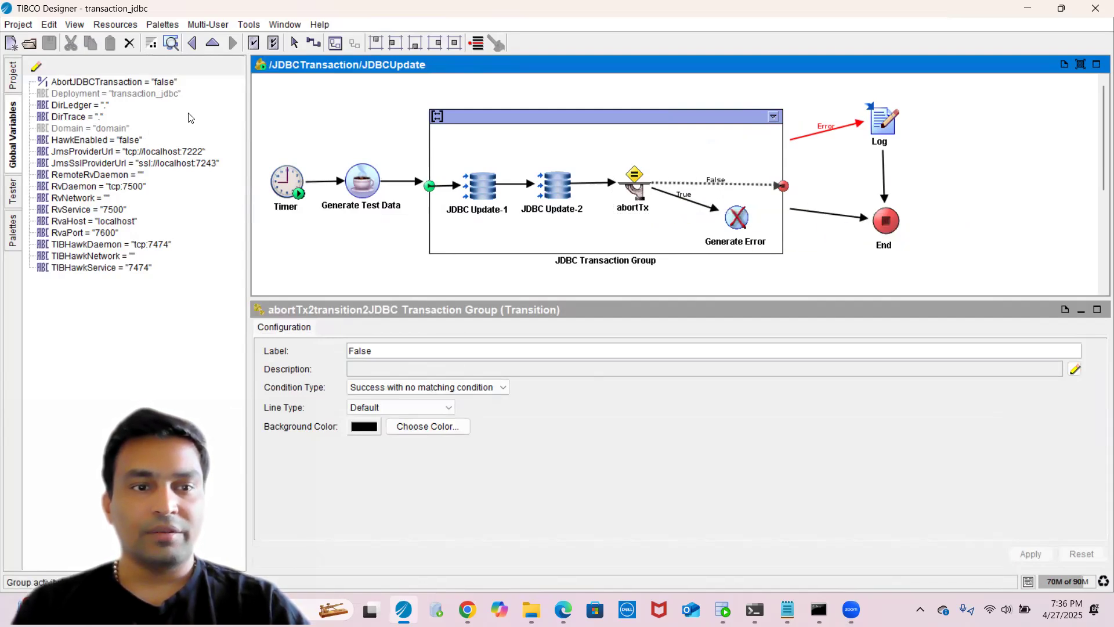
pyautogui.click(95, 84)
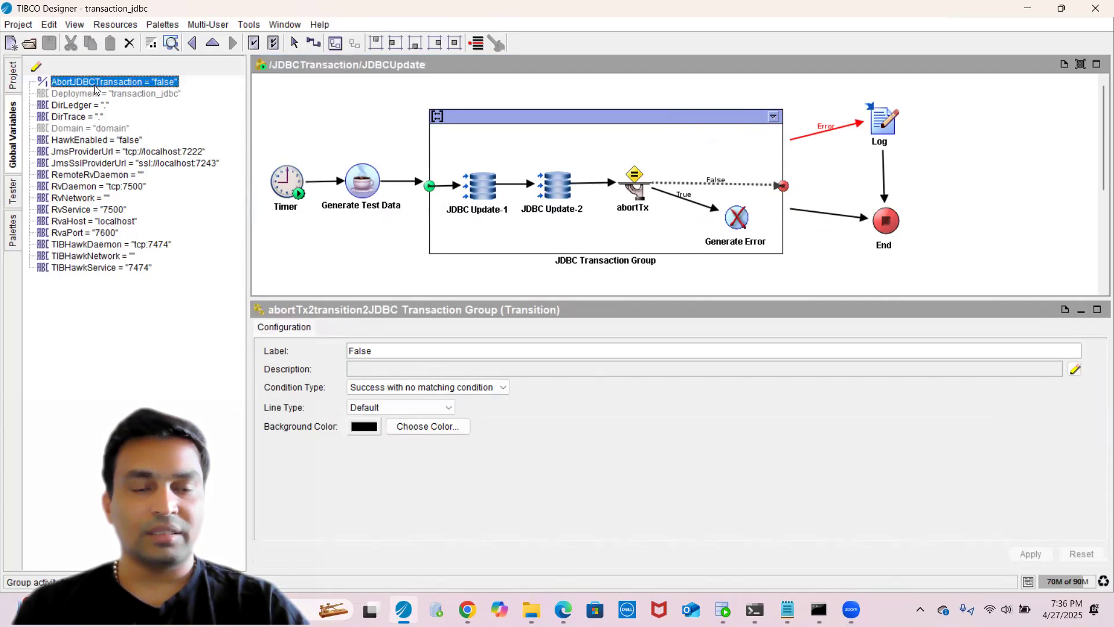
pyautogui.click(682, 203)
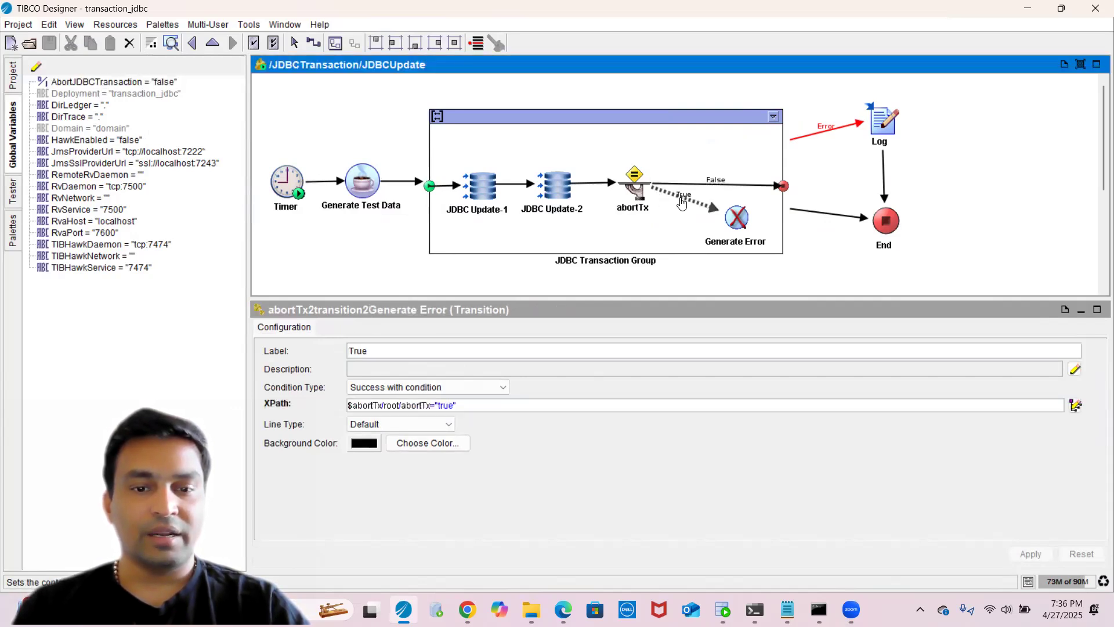
pyautogui.click(739, 232)
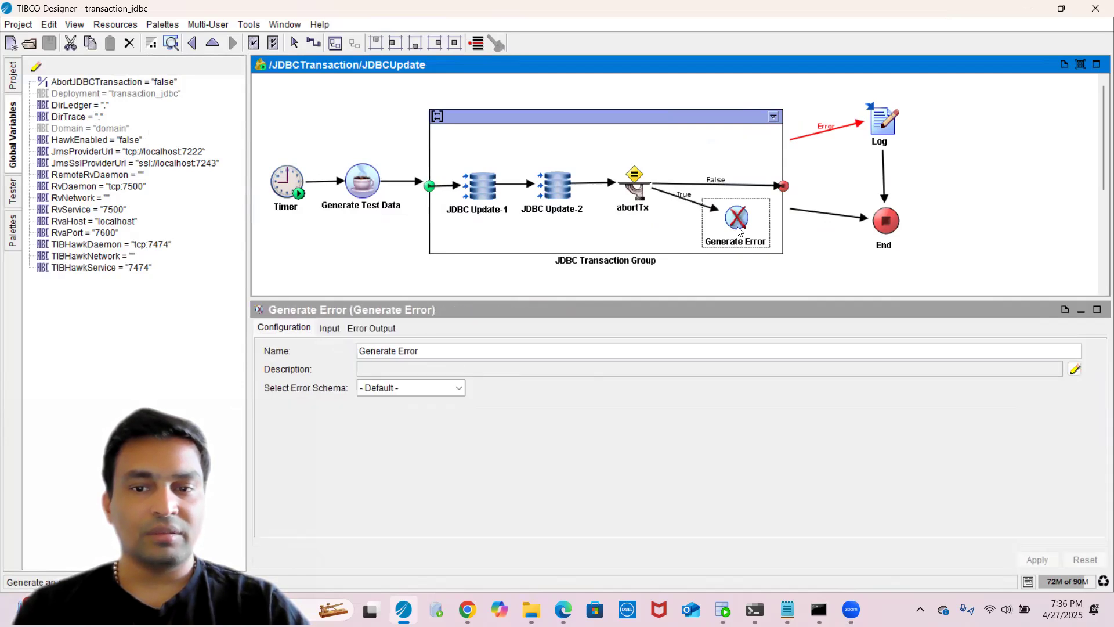
pyautogui.click(681, 200)
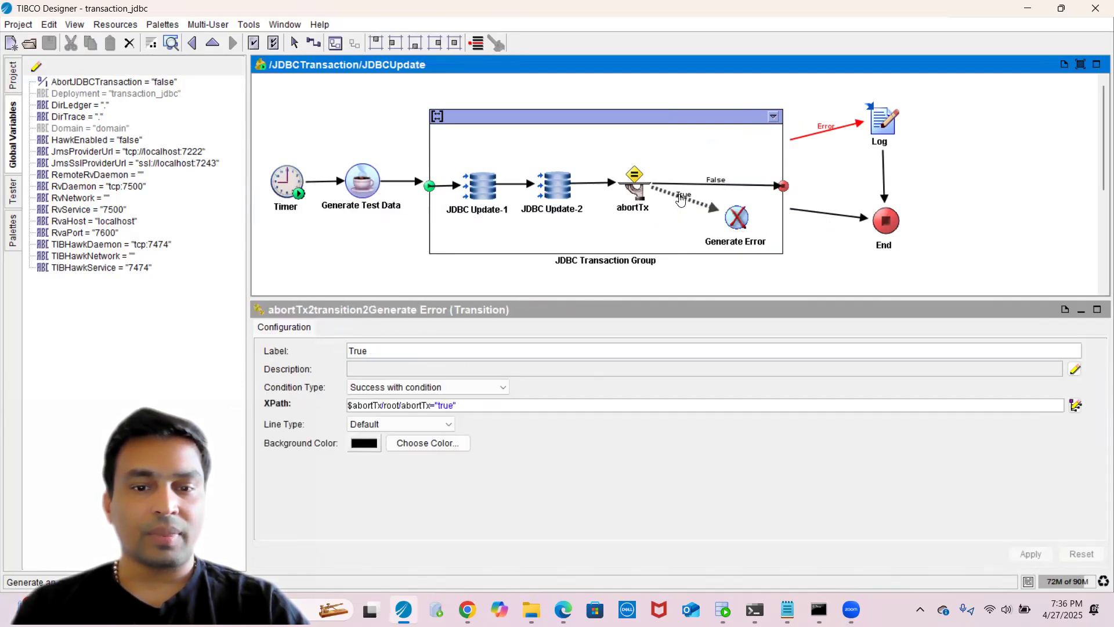
pyautogui.click(745, 232)
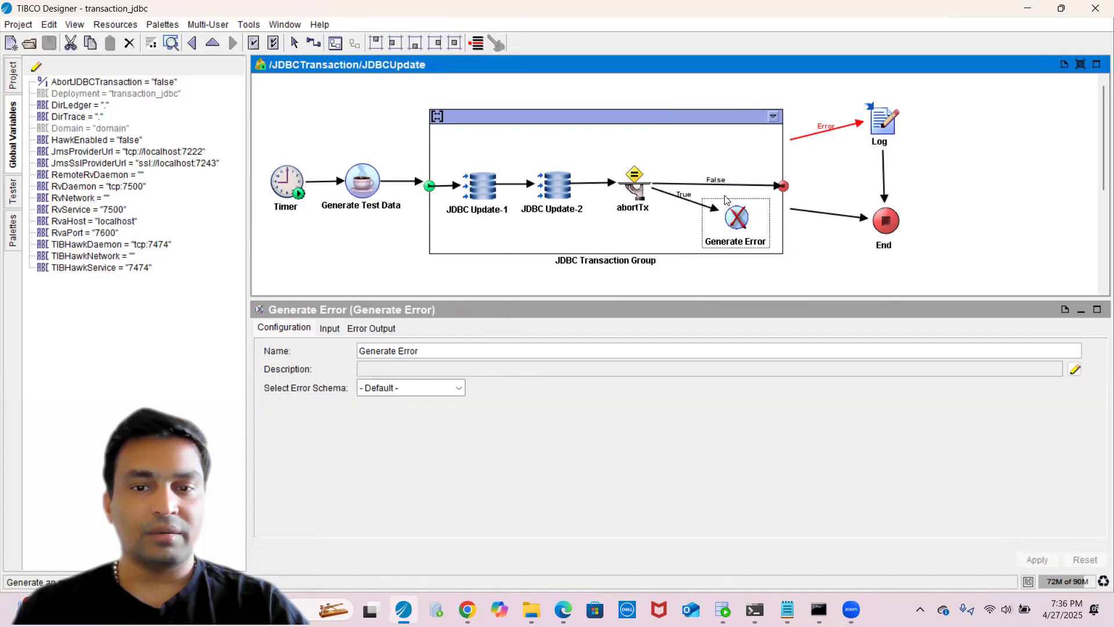
# - Review the JDBC Update, Log and End activities and the process definition settings
pyautogui.click(560, 192)
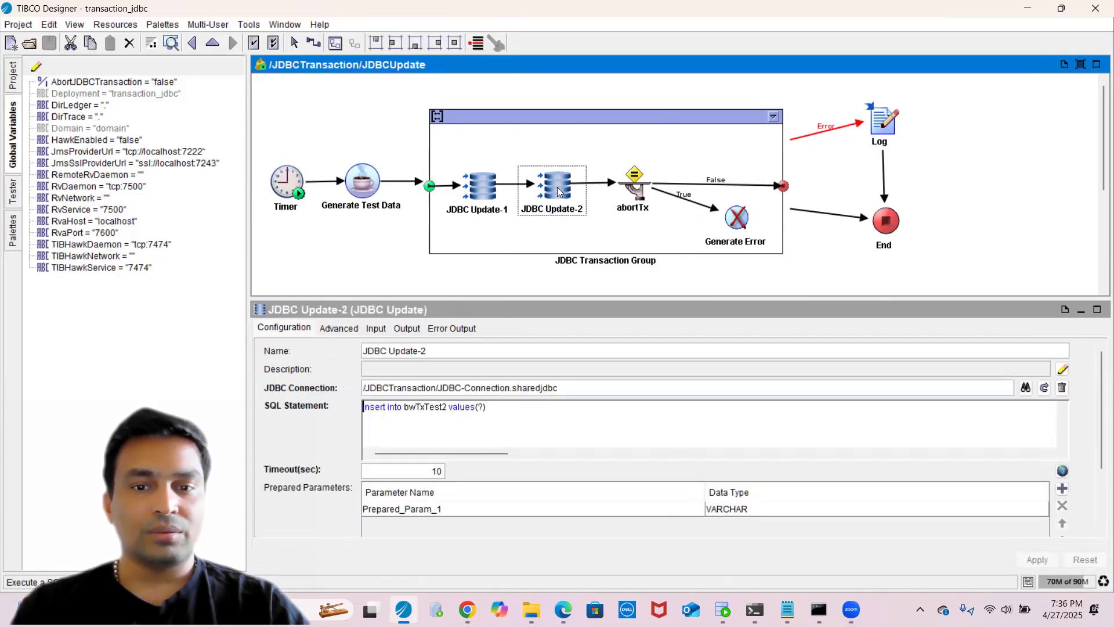
pyautogui.click(474, 189)
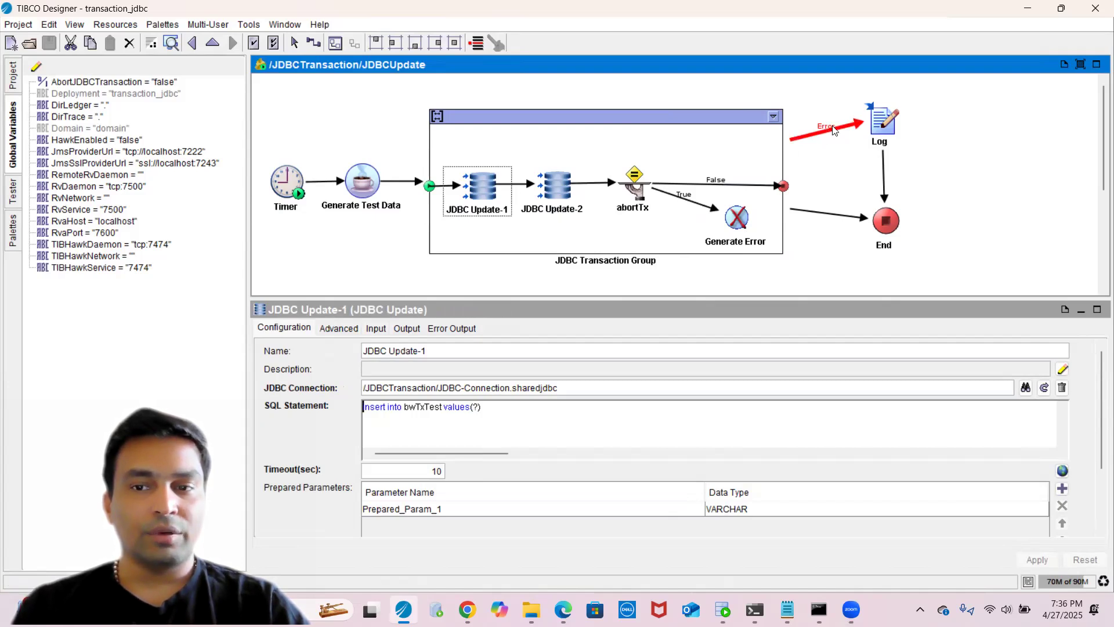
pyautogui.click(867, 130)
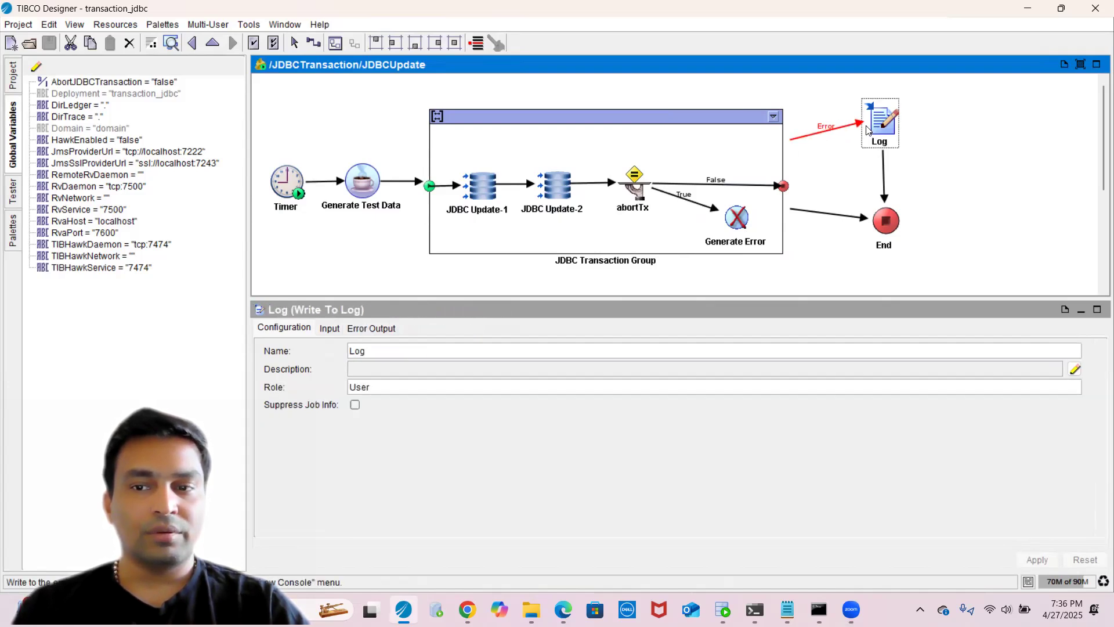
pyautogui.click(885, 228)
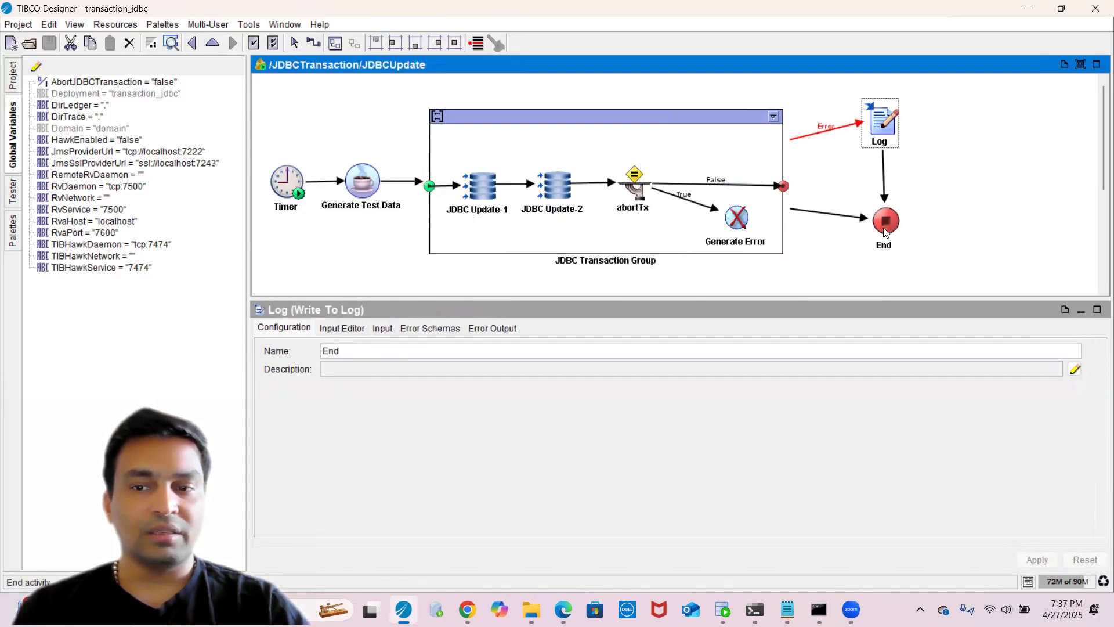
pyautogui.click(274, 111)
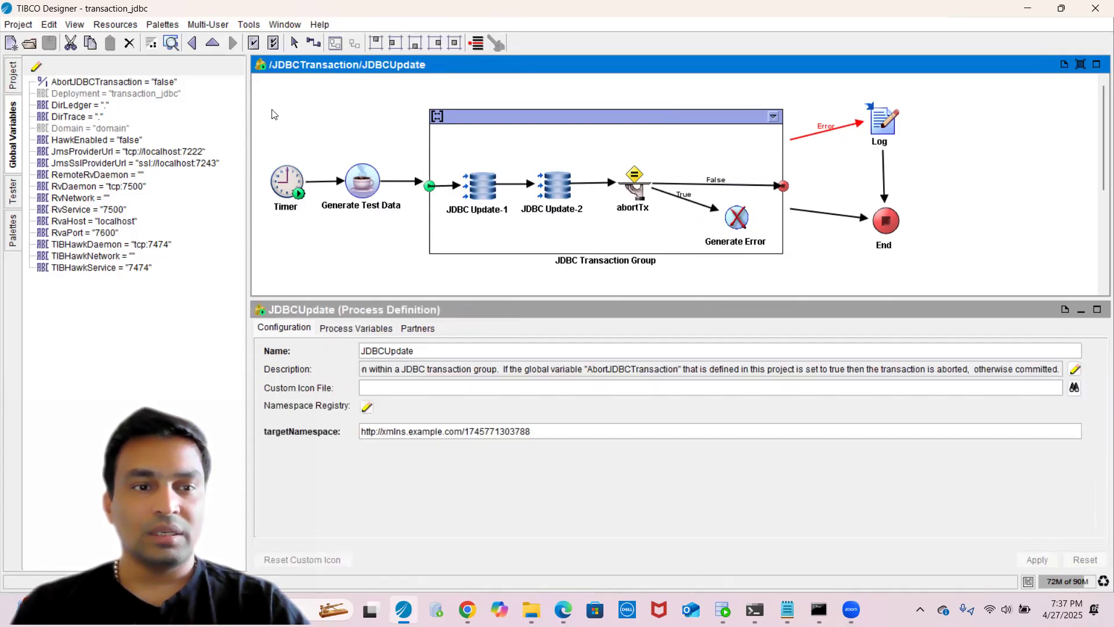
# - Return to the project tree and compare the SQL statements of JDBC Update-1 and JDBC Update-2
pyautogui.click(13, 76)
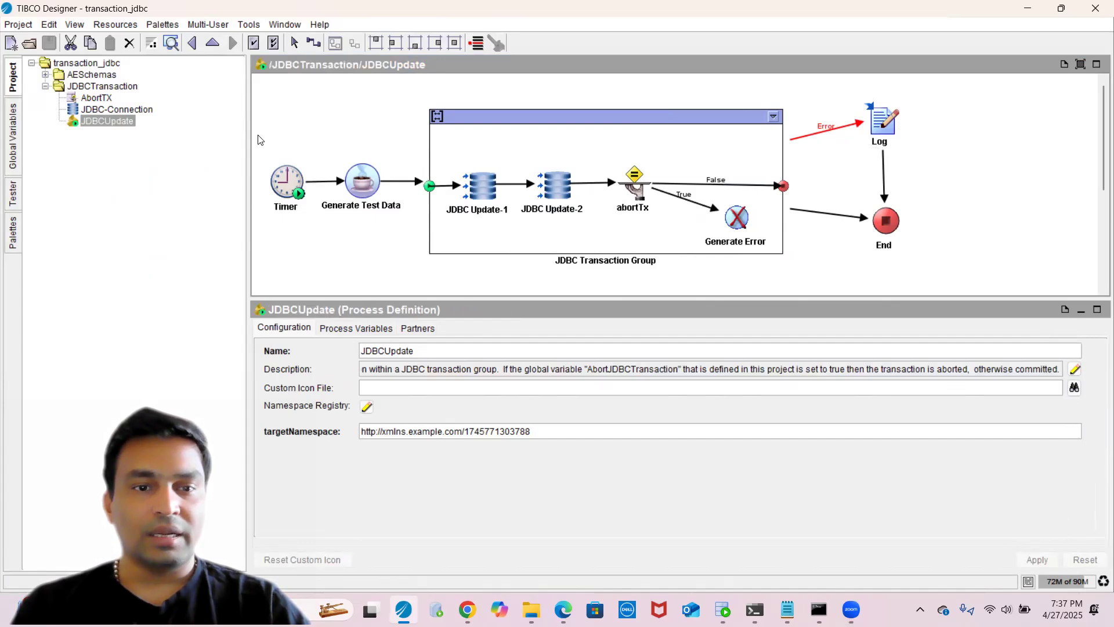
pyautogui.click(305, 123)
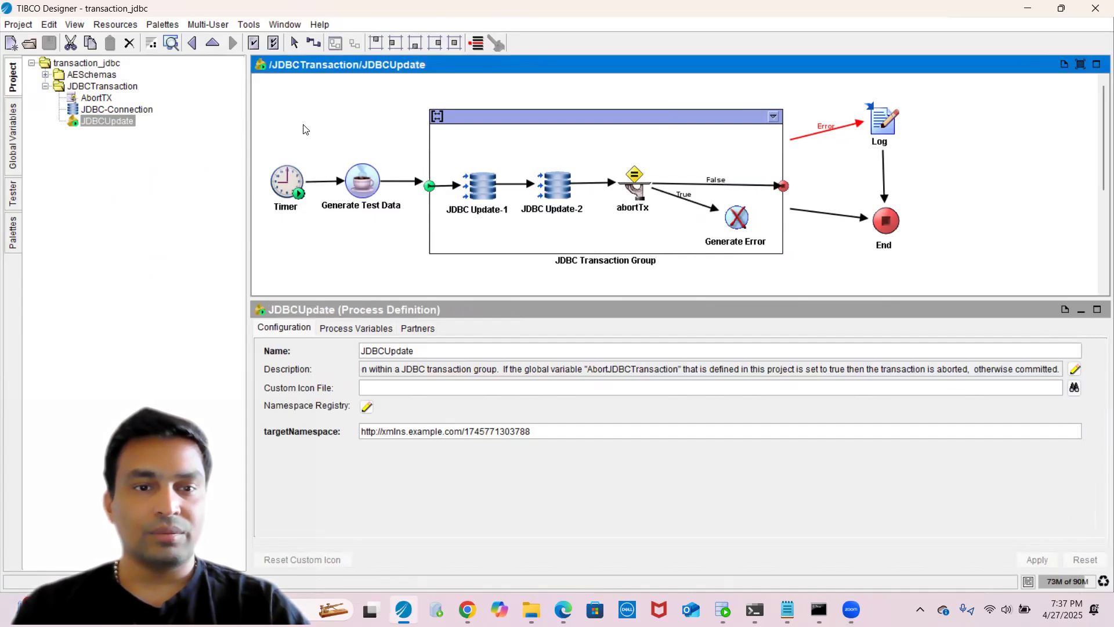
pyautogui.click(485, 172)
pyautogui.click(558, 188)
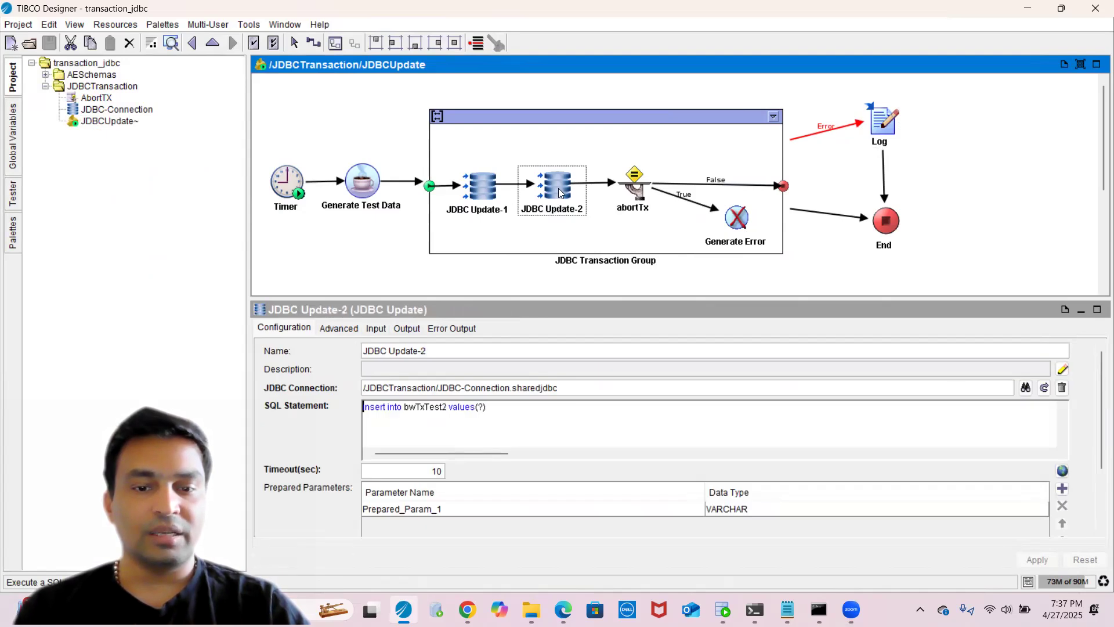
pyautogui.click(469, 190)
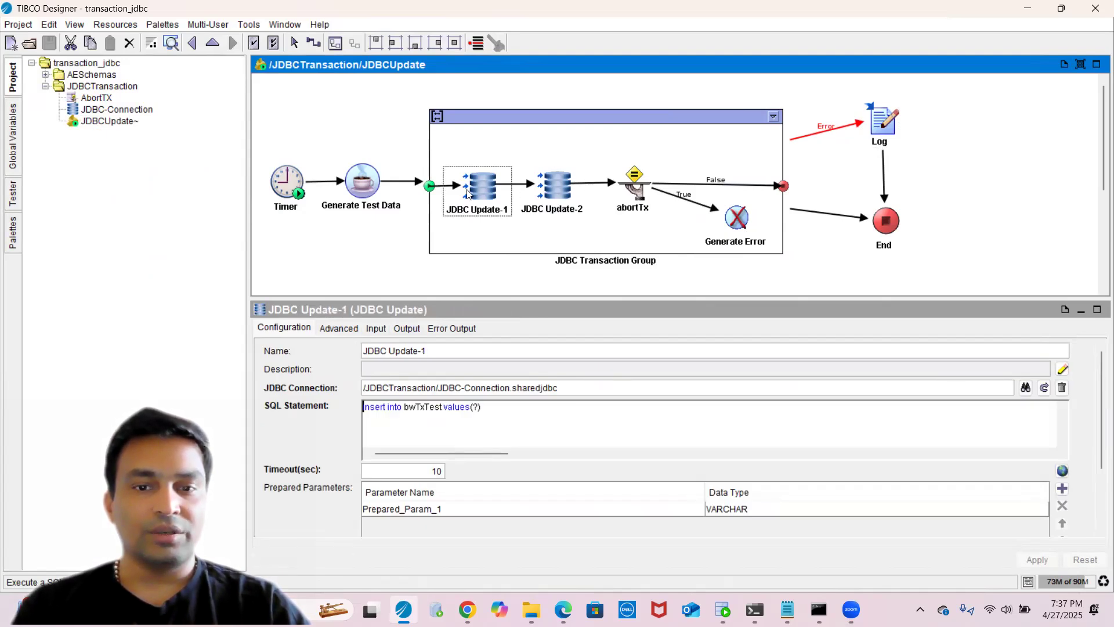
pyautogui.click(550, 198)
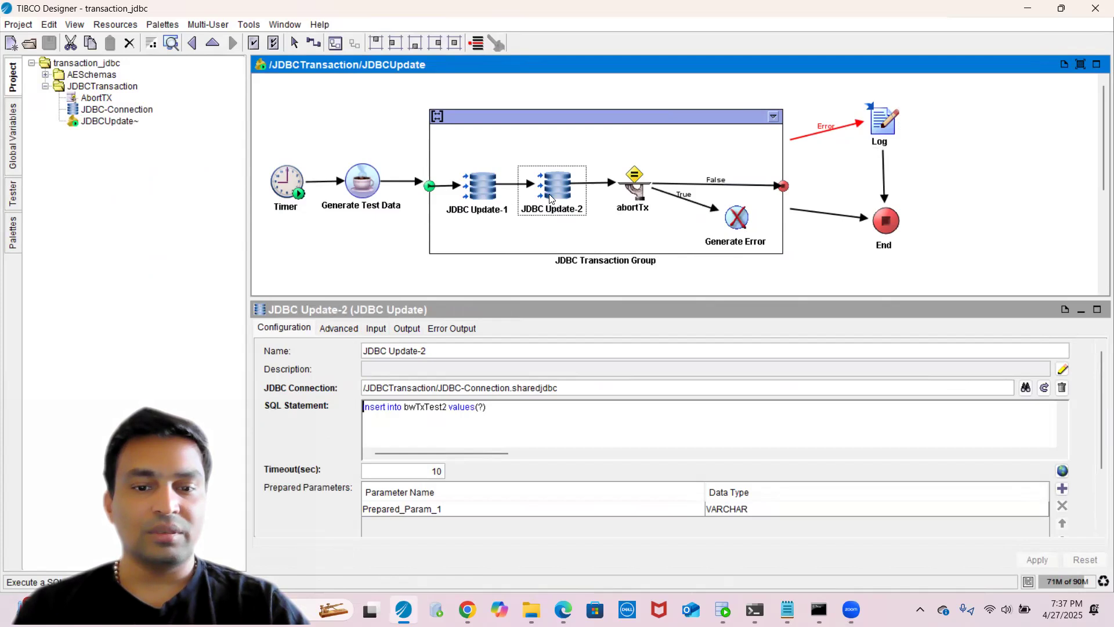
pyautogui.click(498, 197)
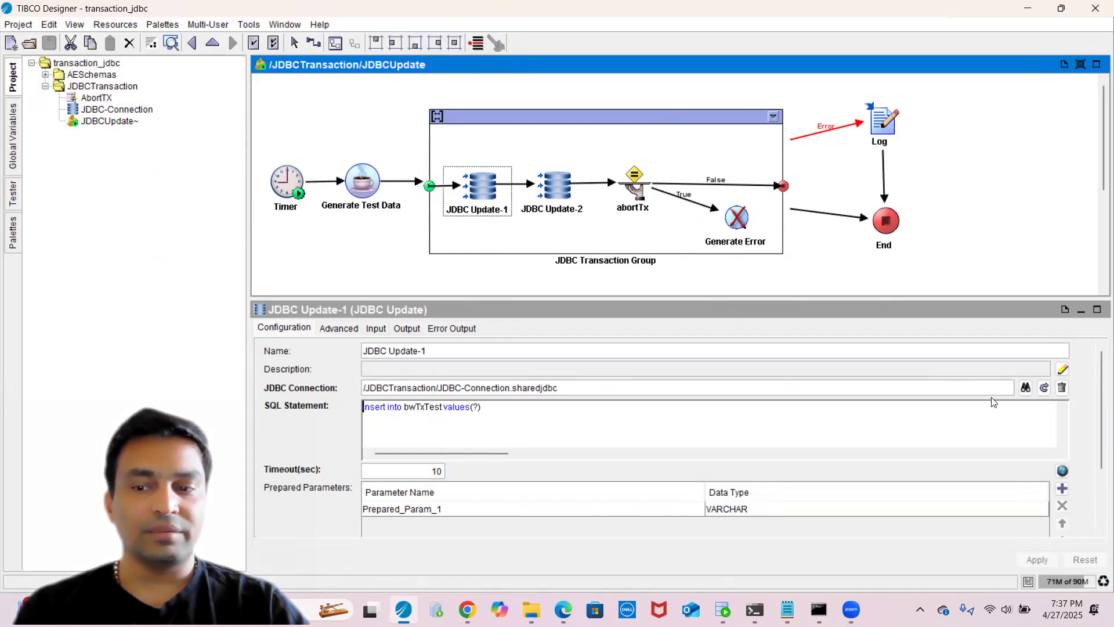
pyautogui.click(1042, 390)
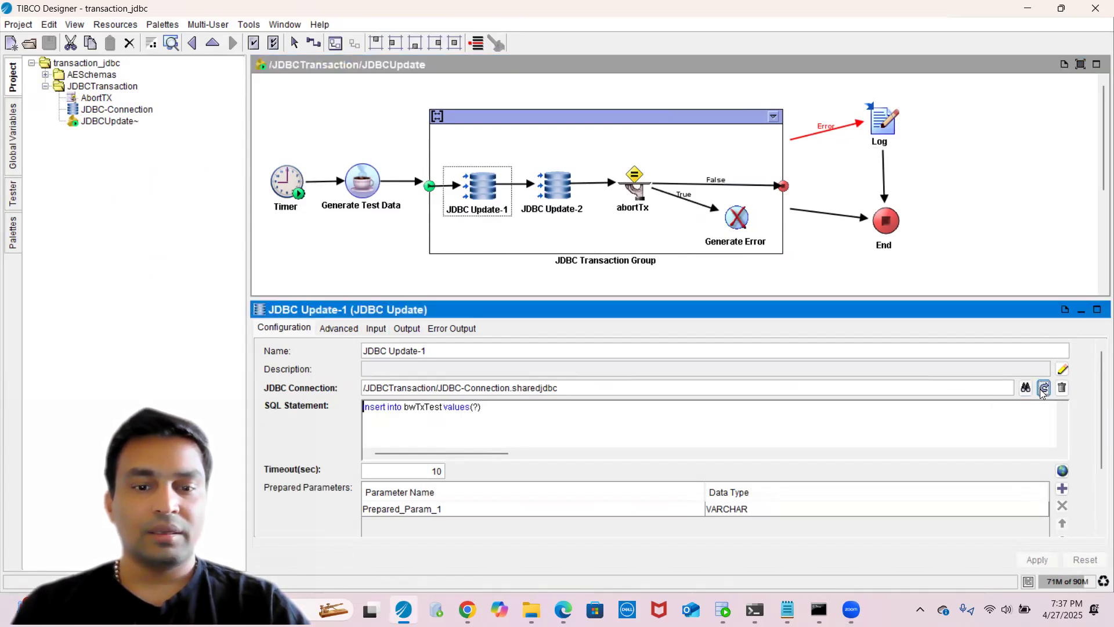
pyautogui.click(196, 43)
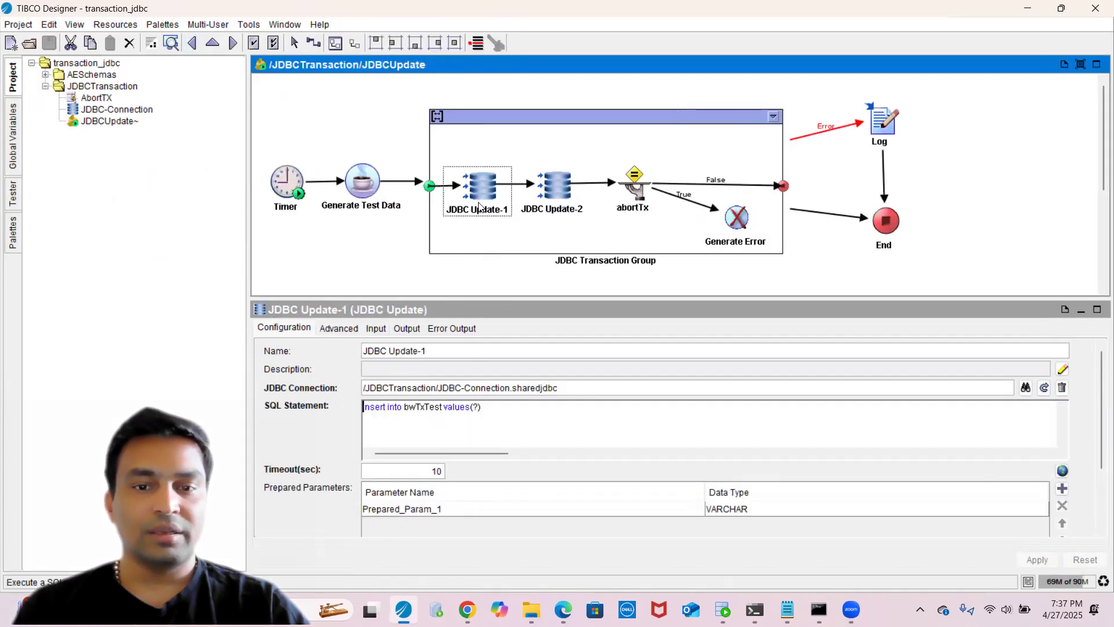
pyautogui.click(556, 204)
pyautogui.click(475, 210)
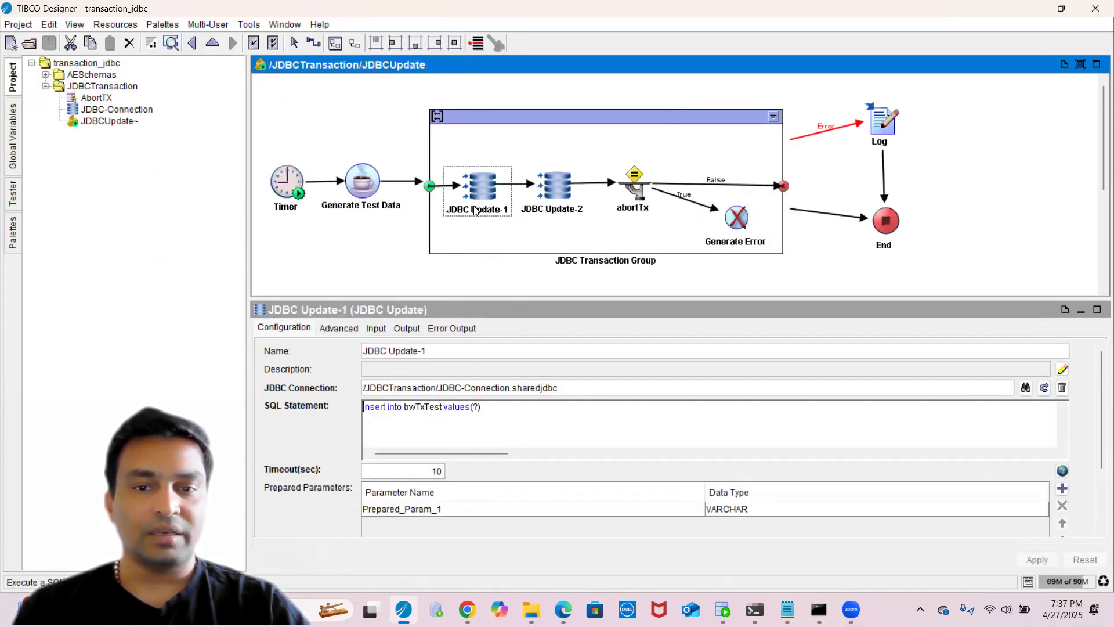
pyautogui.click(560, 211)
pyautogui.click(479, 216)
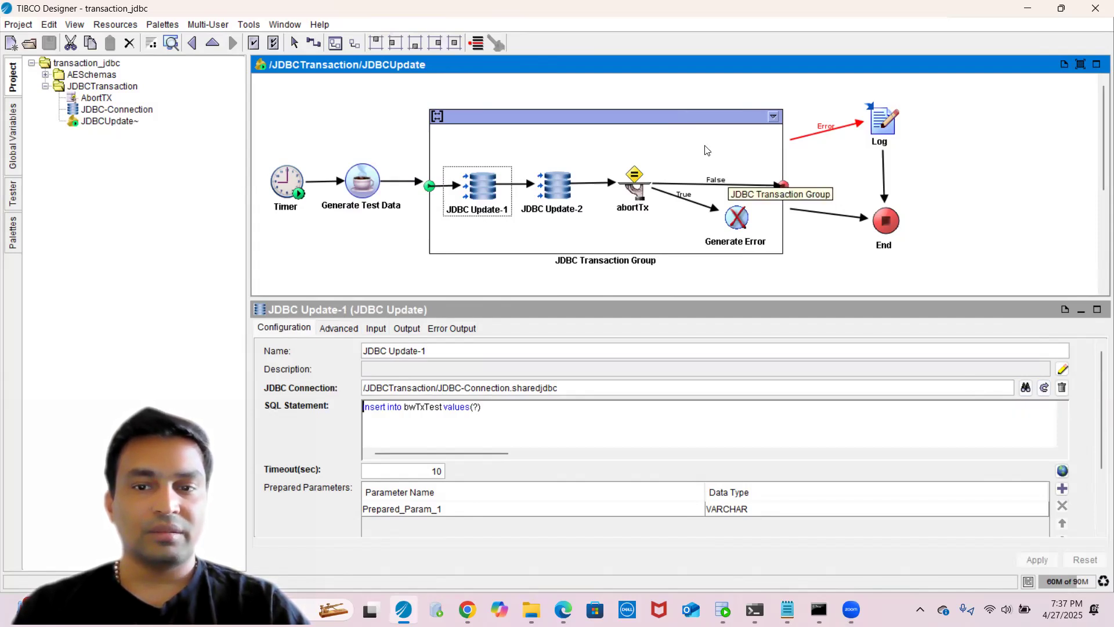
# - Inspect the JDBC Transaction Group's transaction settings and JDBC Update-2's SQL, then open the Tester panel
pyautogui.click(641, 117)
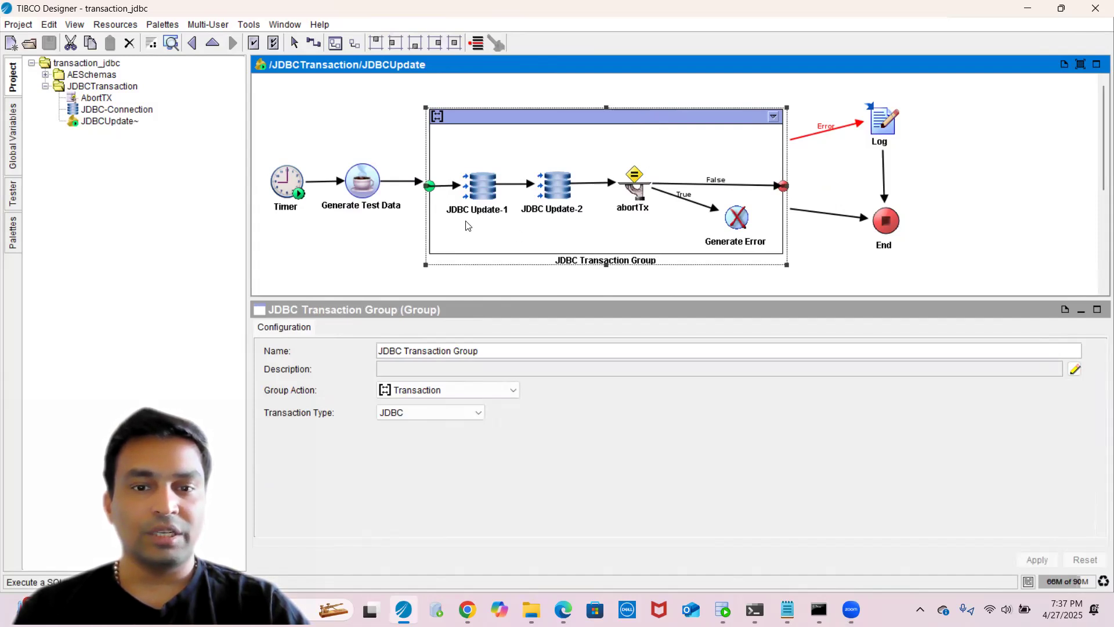
pyautogui.click(482, 191)
pyautogui.click(553, 210)
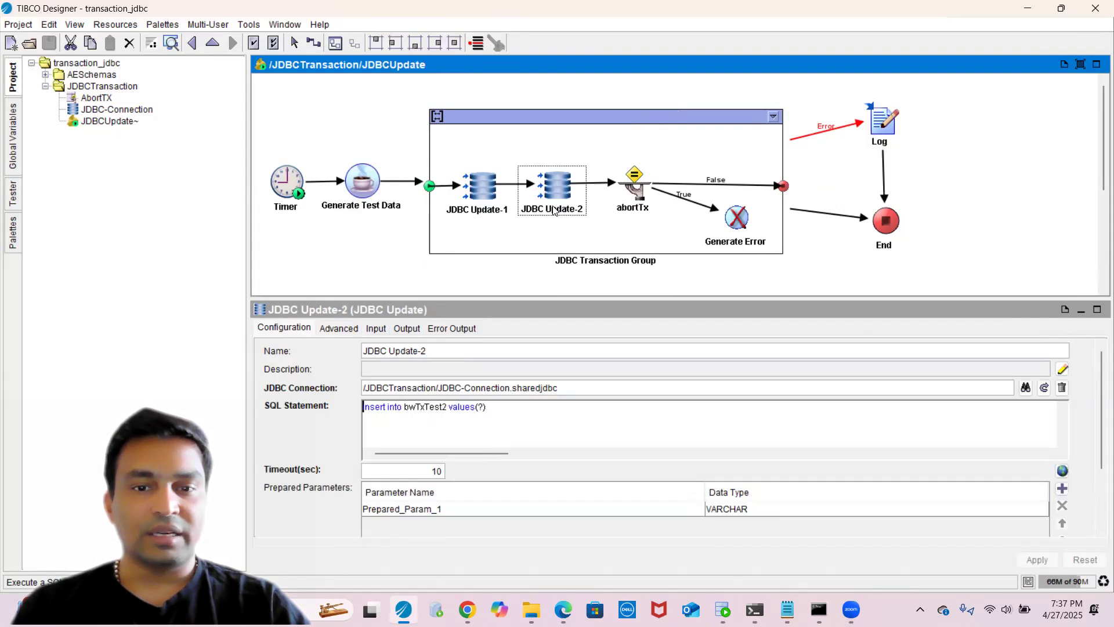
pyautogui.click(538, 119)
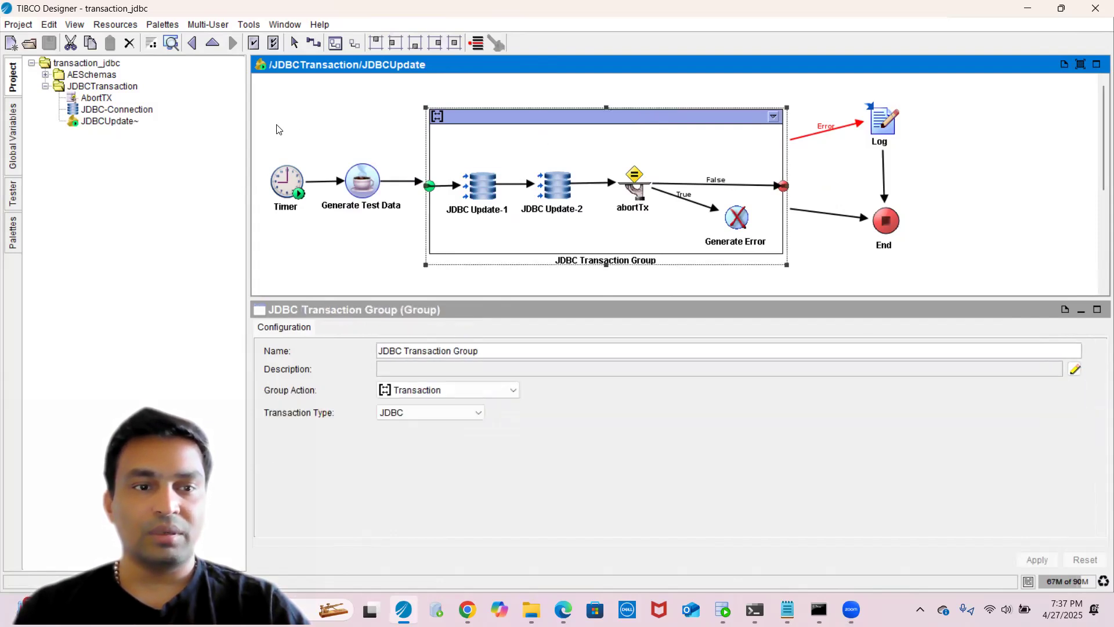
pyautogui.click(12, 197)
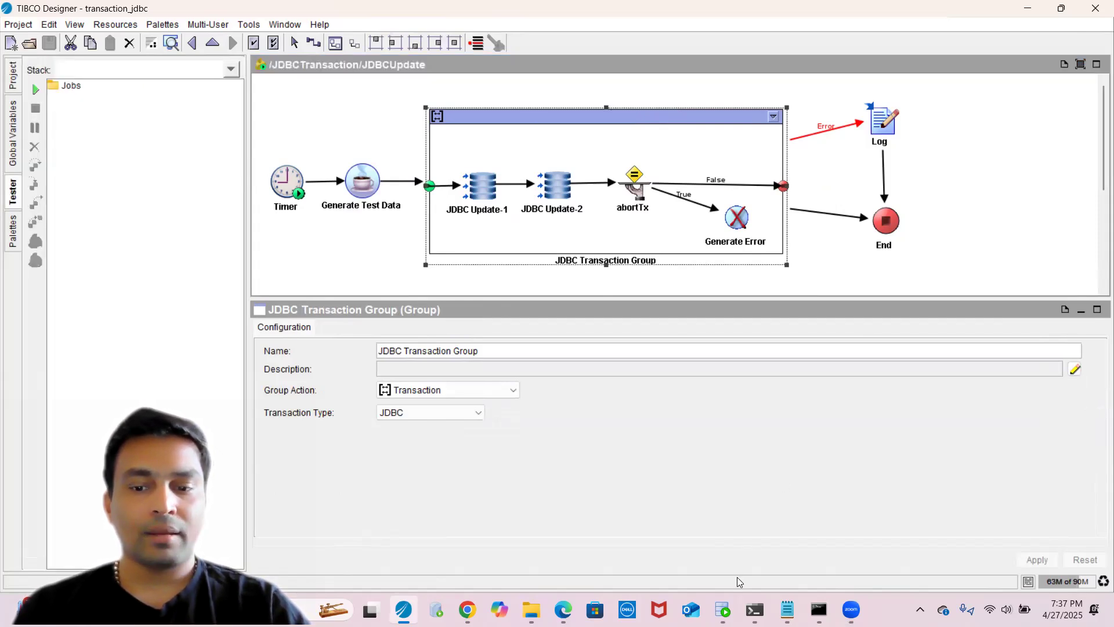
# - Switch to Oracle SQL Developer and open the createTxTestTables.sql script in Notepad
pyautogui.click(723, 609)
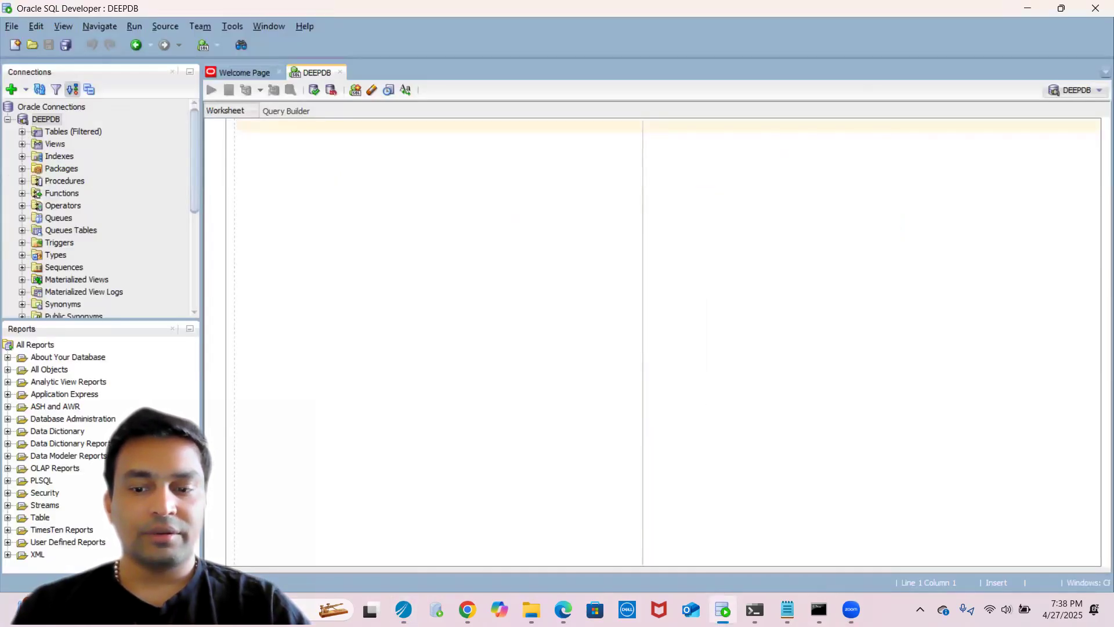
pyautogui.click(787, 610)
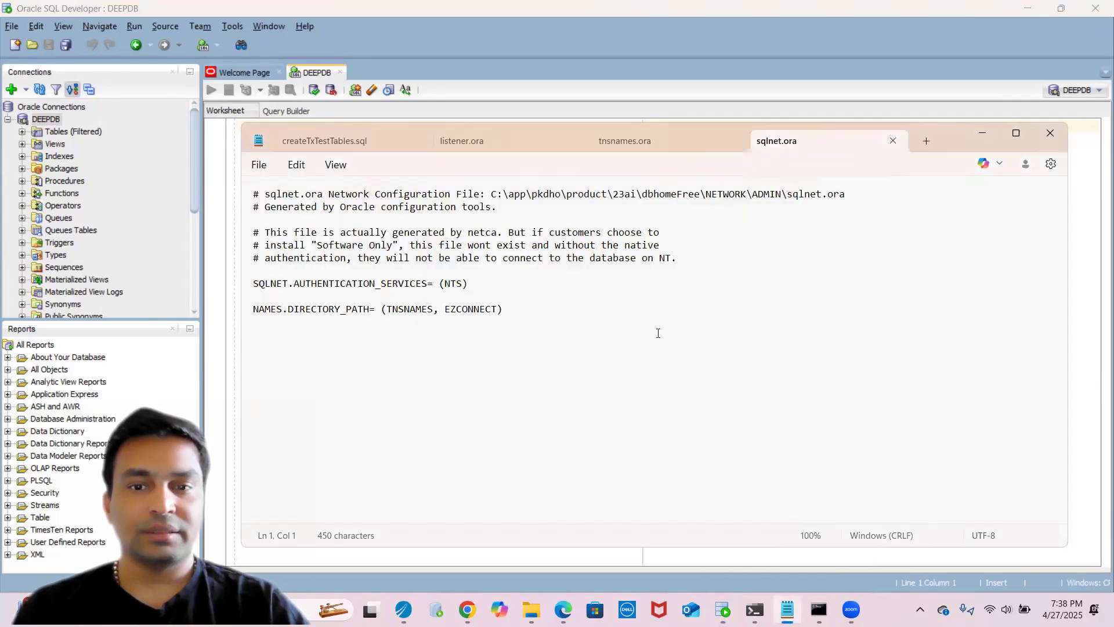
pyautogui.click(313, 146)
pyautogui.click(281, 343)
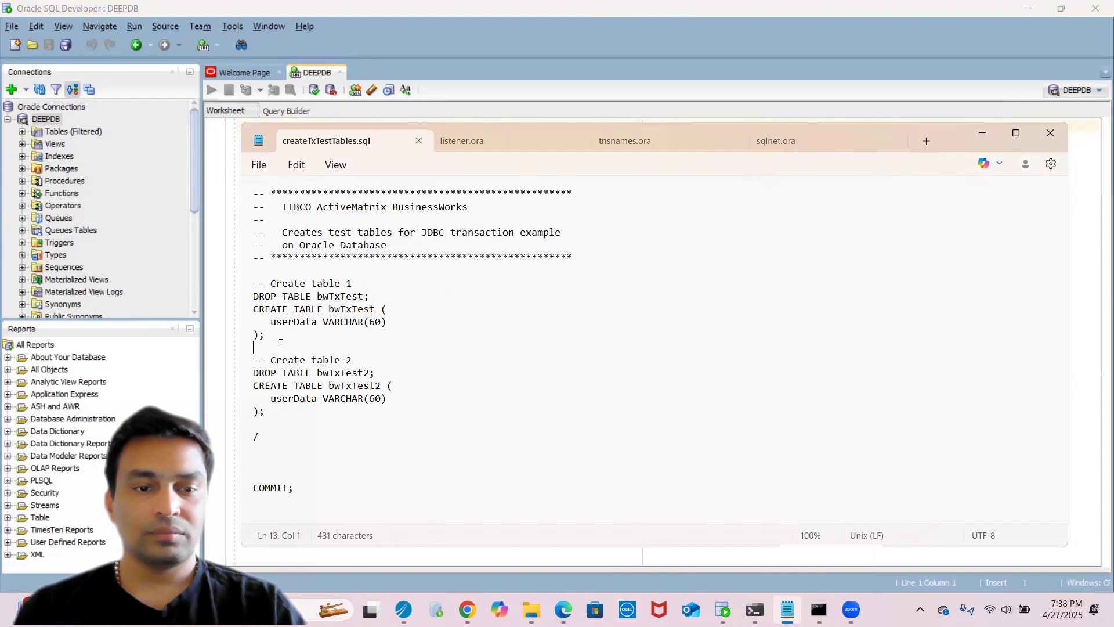
pyautogui.click(282, 337)
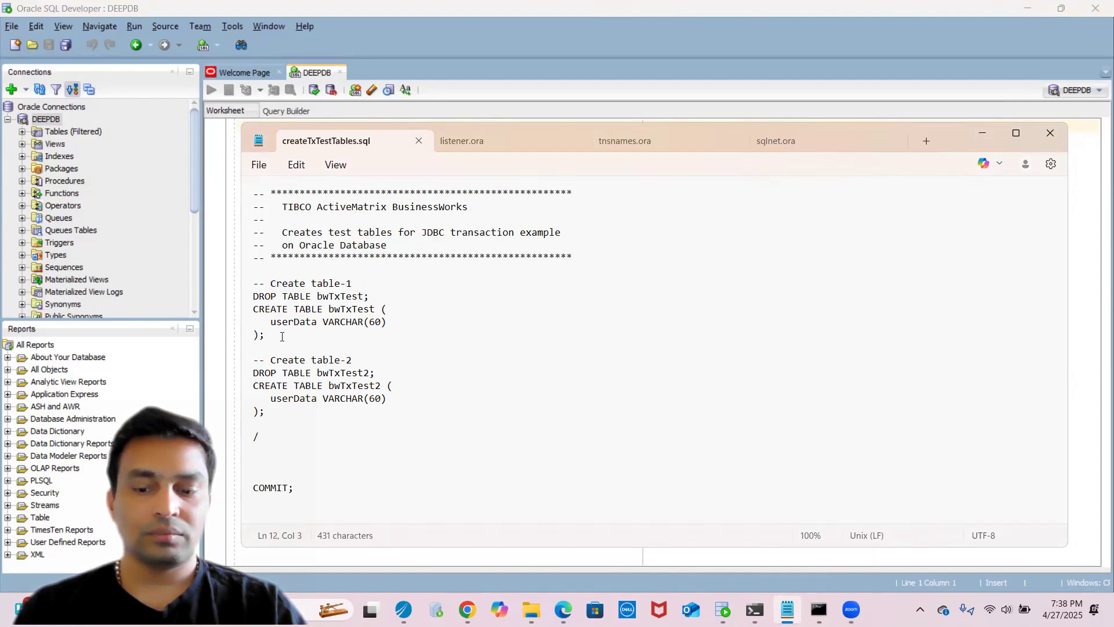
# - Copy the table-1 statements from the script and paste them into the DEEPDB worksheet
pyautogui.hotkey('shift', 'Up')
pyautogui.hotkey('shift', 'Up')
pyautogui.hotkey('shift', 'Up')
pyautogui.hotkey('shift', 'Left')
pyautogui.hotkey('shift', 'Left')
pyautogui.hotkey('ctrl', 'c')
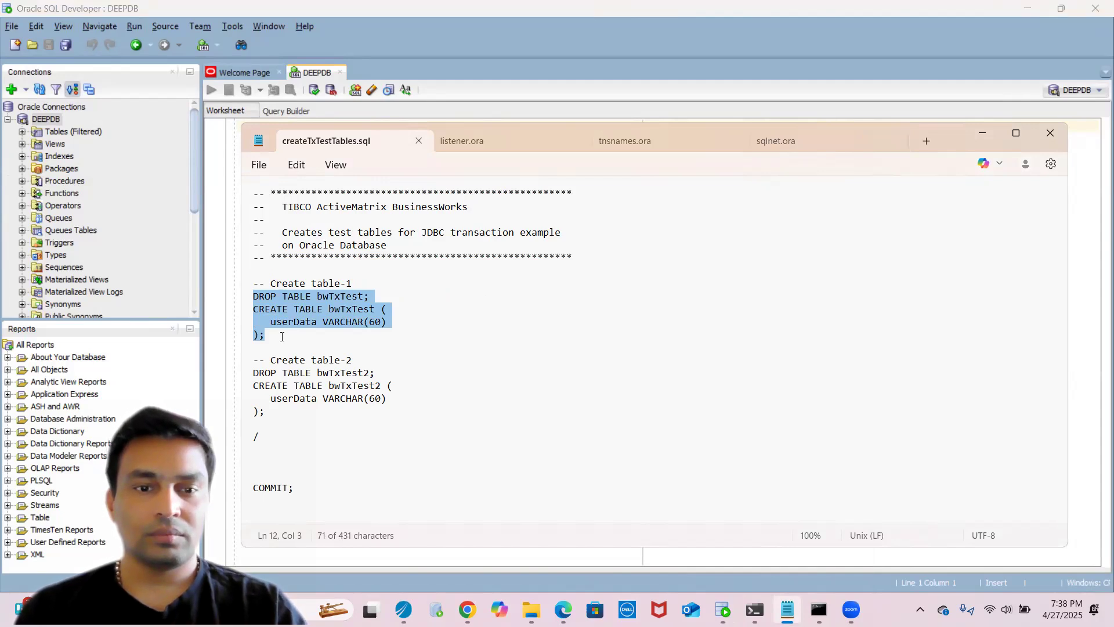
pyautogui.click(210, 211)
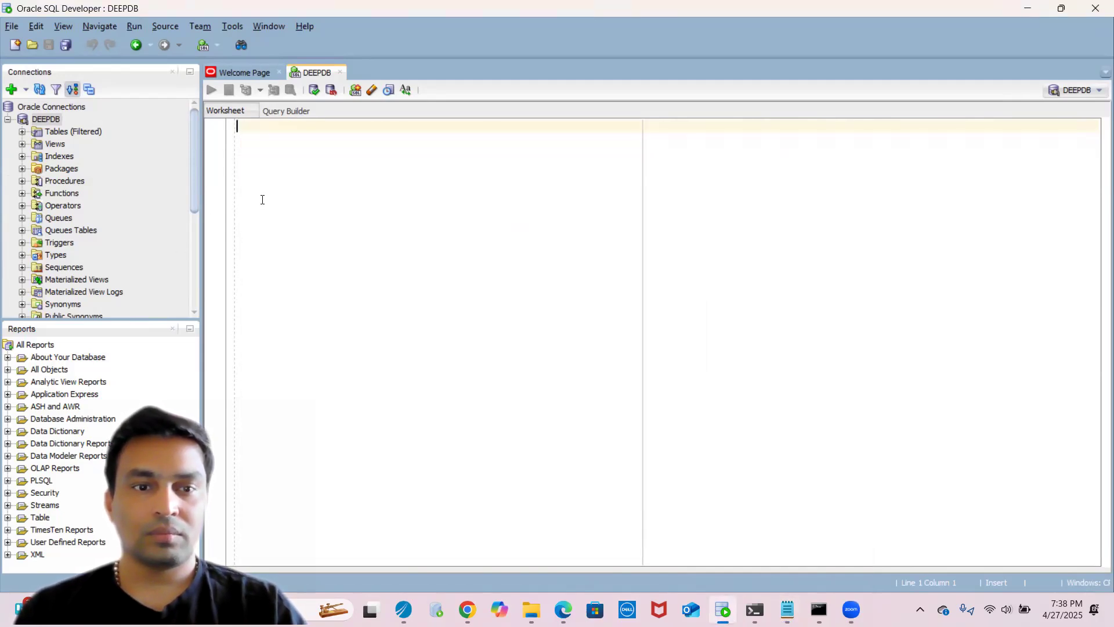
pyautogui.hotkey('ctrl', 'v')
# - Remove the DROP TABLE line and run the CREATE TABLE bwTxTest statement
pyautogui.click(343, 127)
pyautogui.hotkey('shift', 'Home')
pyautogui.press('Delete')
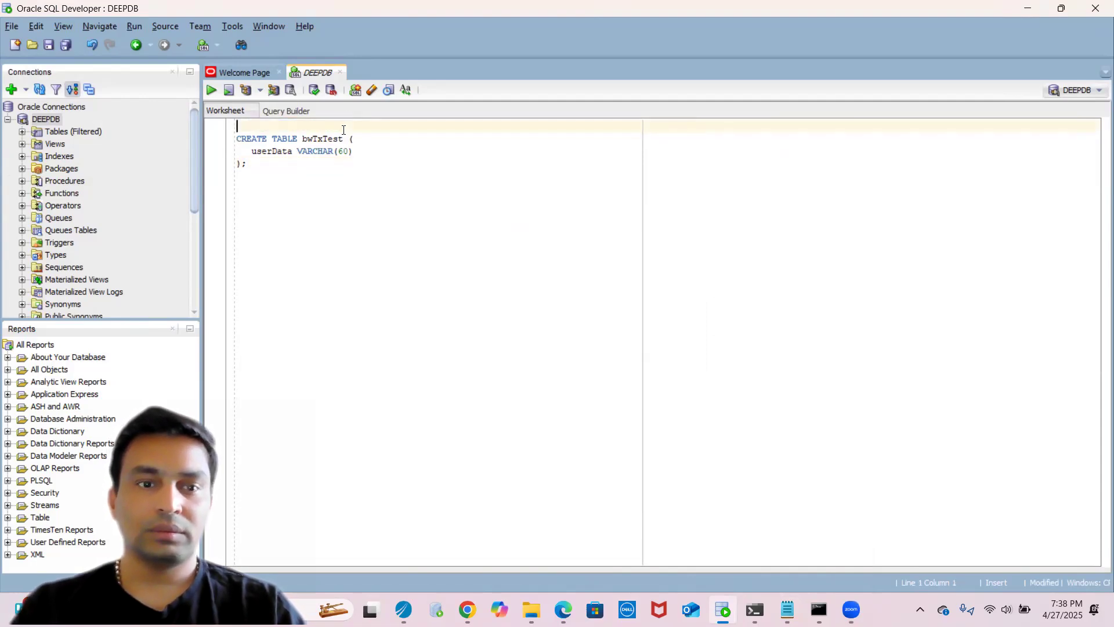
pyautogui.hotkey('ctrl', 'a')
pyautogui.click(212, 90)
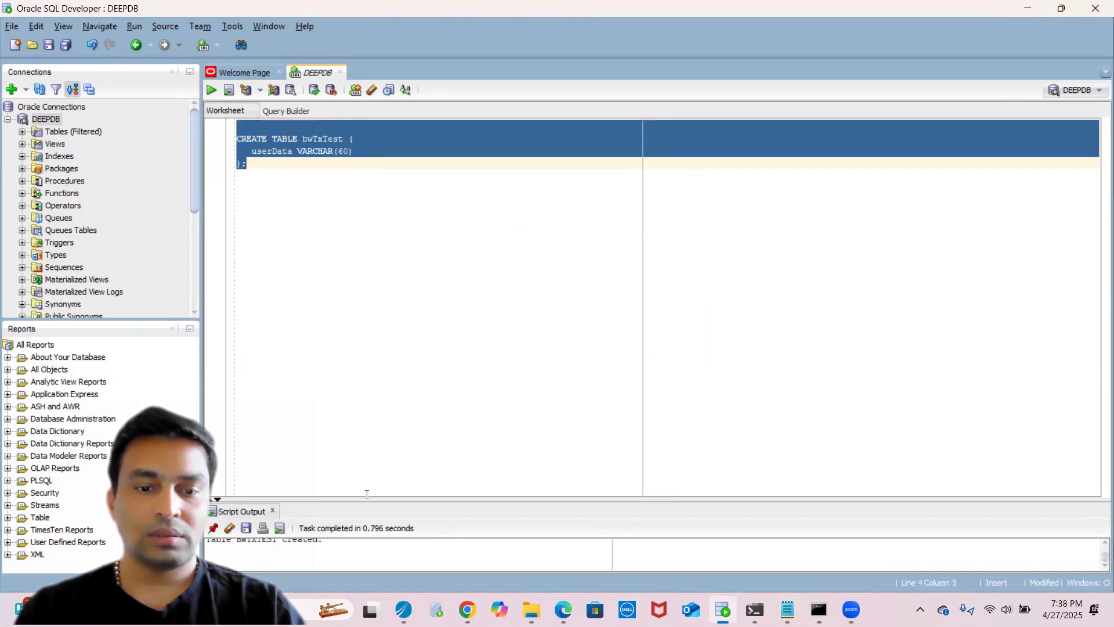
# - Enlarge the script output pane and commit the transaction
pyautogui.moveTo(365, 500); pyautogui.dragTo(408, 198)
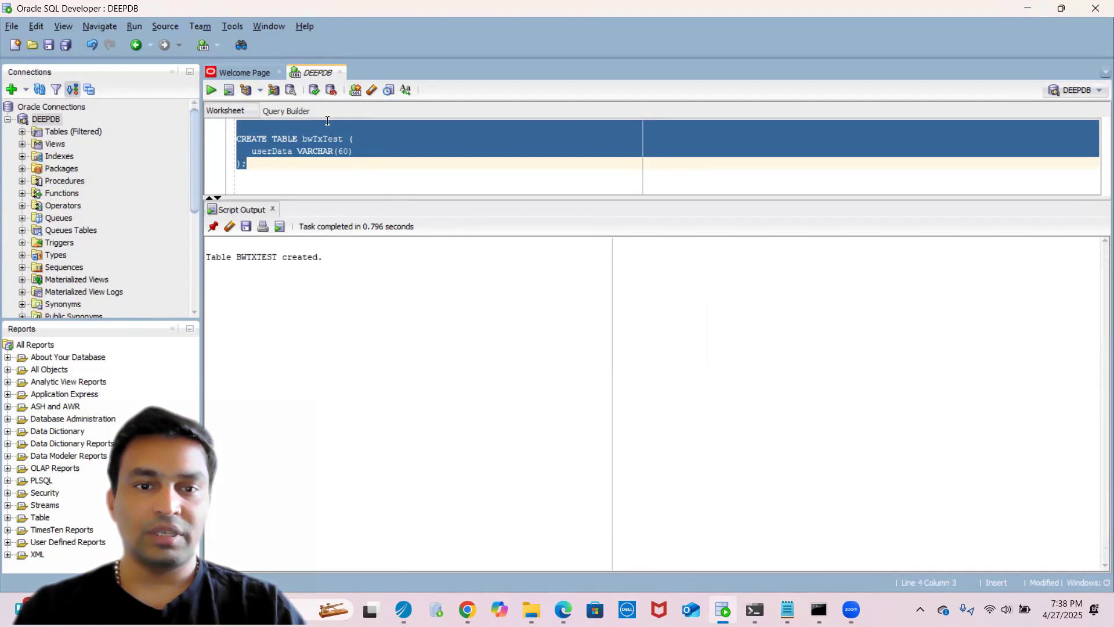
pyautogui.click(315, 94)
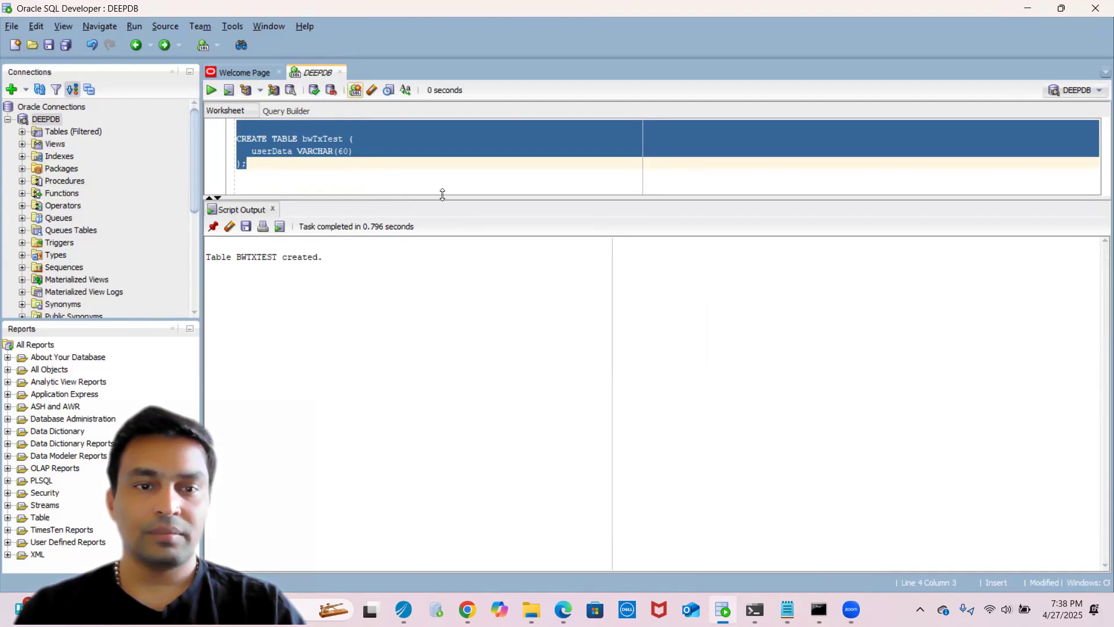
# - Replace the worksheet contents with the CREATE TABLE bwTxTest2 statement from the script, run it and commit
pyautogui.hotkey('alt', 'Tab')
pyautogui.doubleClick(351, 373)
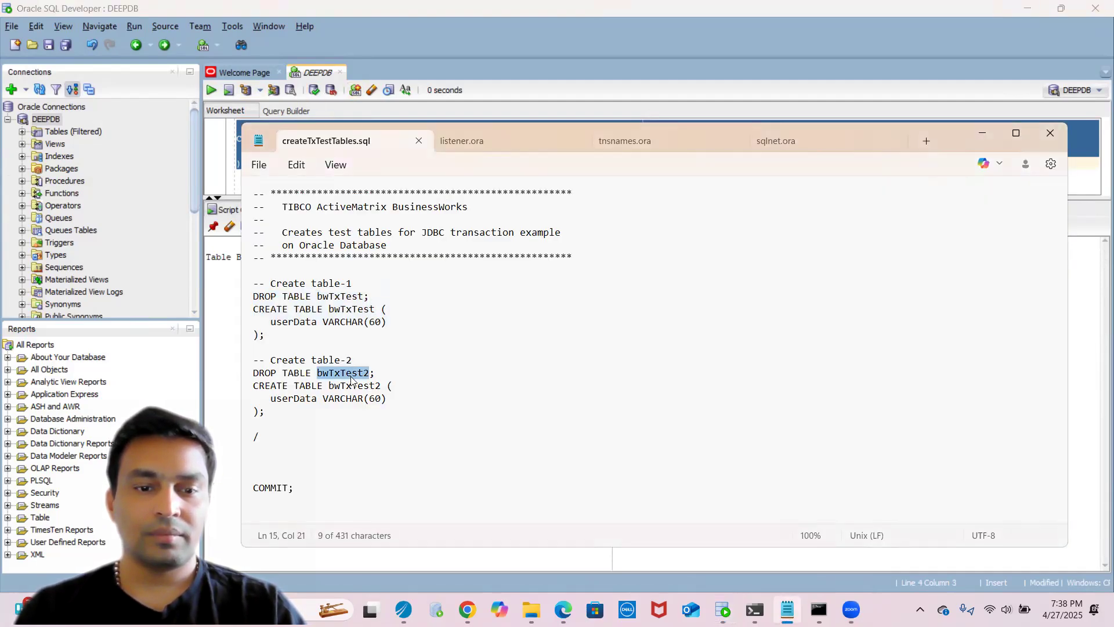
pyautogui.click(254, 384)
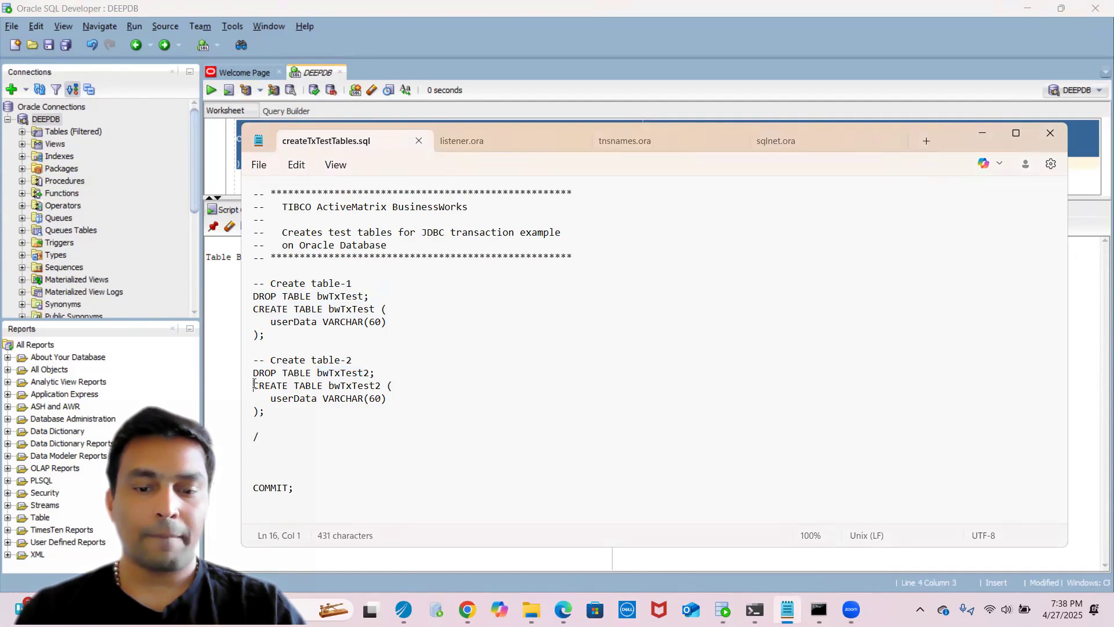
pyautogui.hotkey('shift', 'Down')
pyautogui.hotkey('shift', 'Down')
pyautogui.hotkey('shift', 'Down')
pyautogui.hotkey('ctrl', 'c')
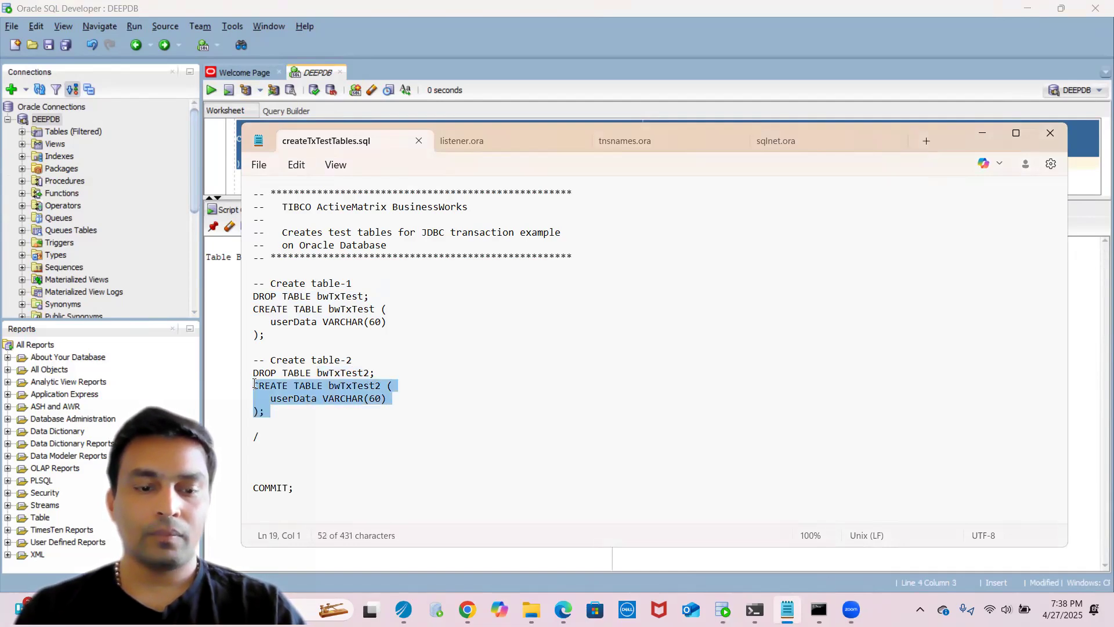
pyautogui.click(231, 138)
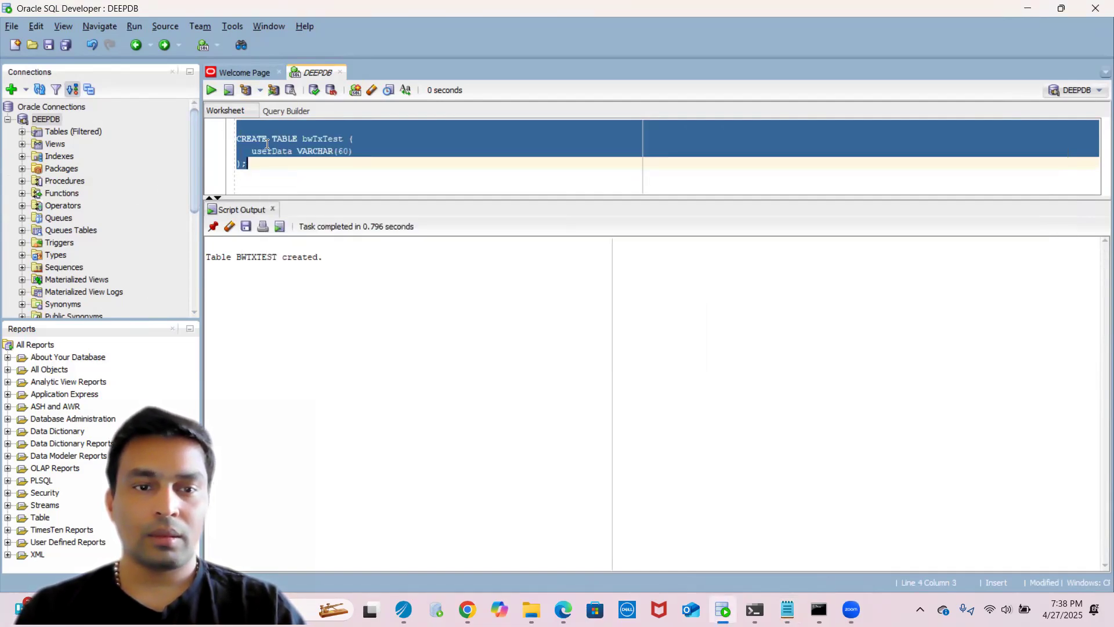
pyautogui.hotkey('ctrl', 'v')
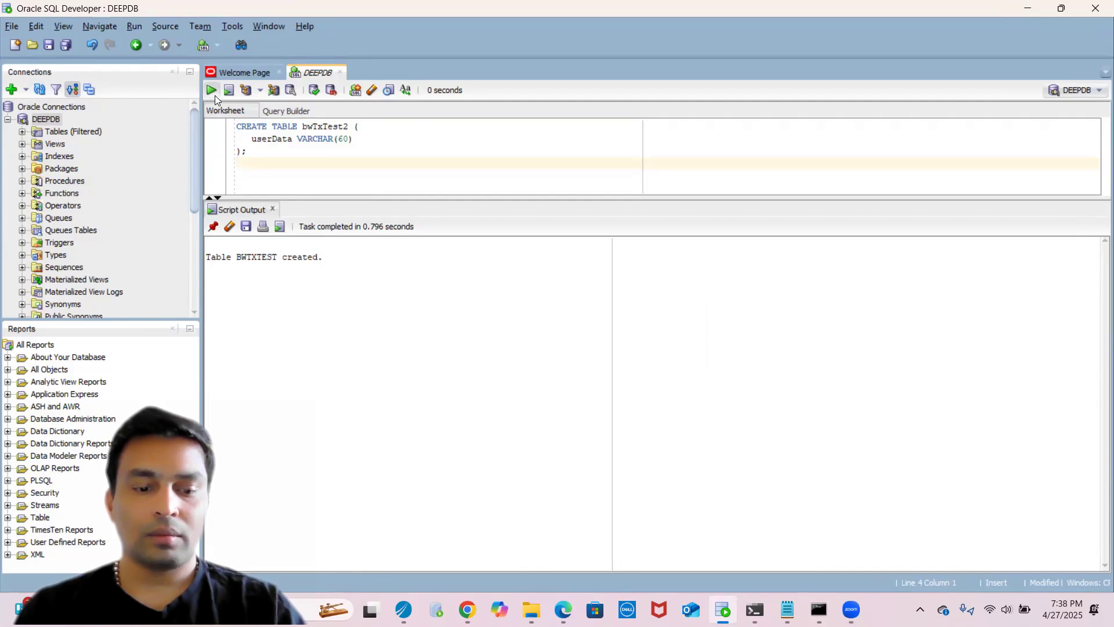
pyautogui.click(214, 92)
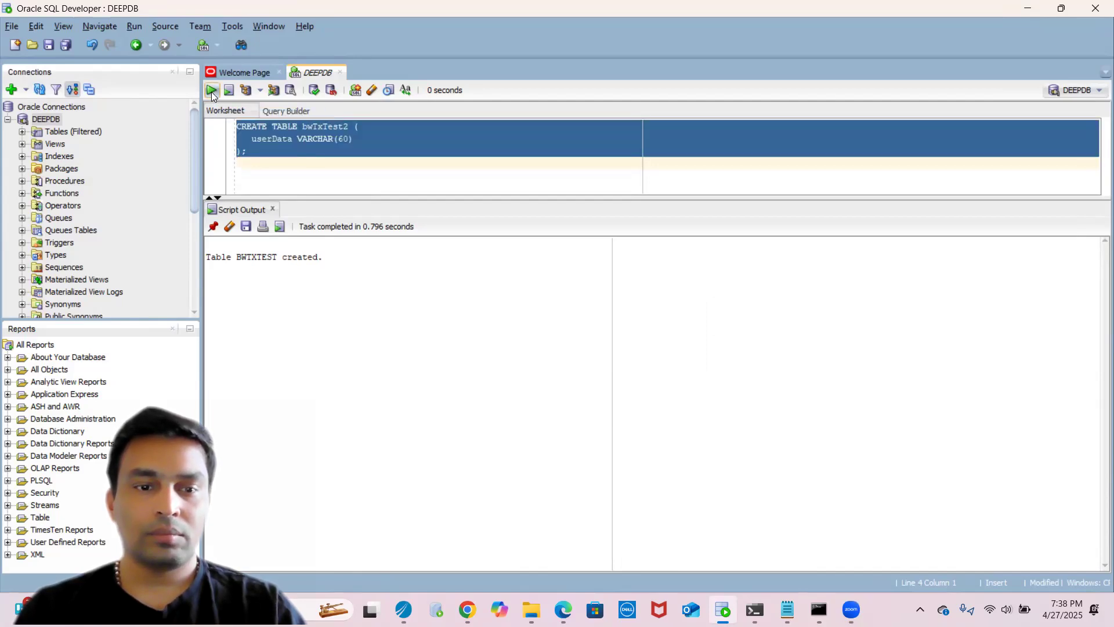
pyautogui.click(314, 91)
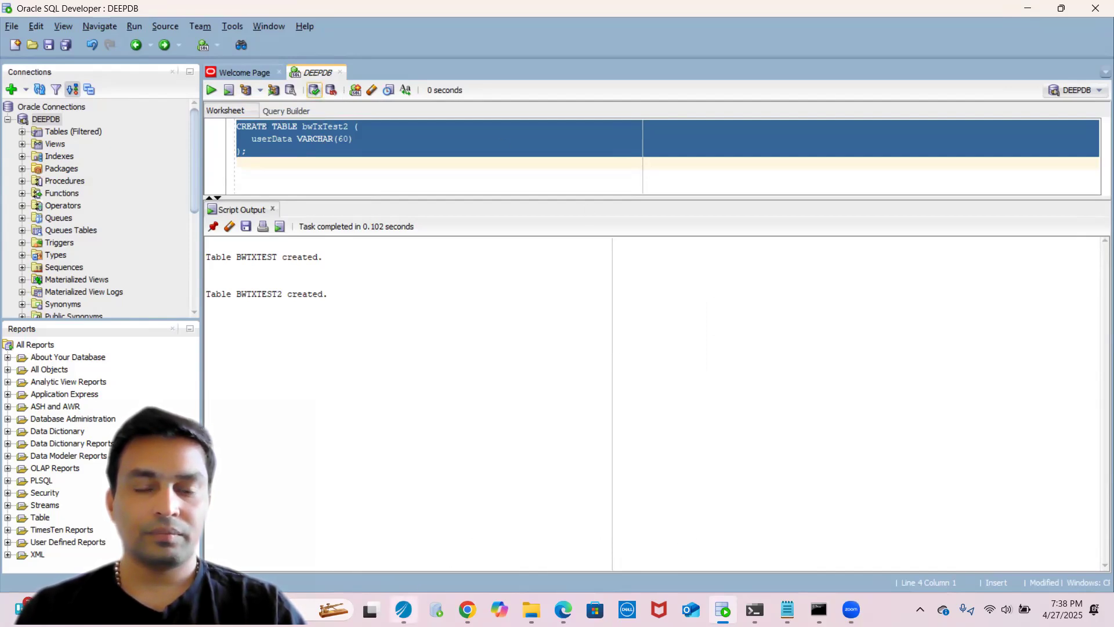
# - Write the query select * from bwtxtest; in the worksheet and run it
pyautogui.moveTo(403, 609)
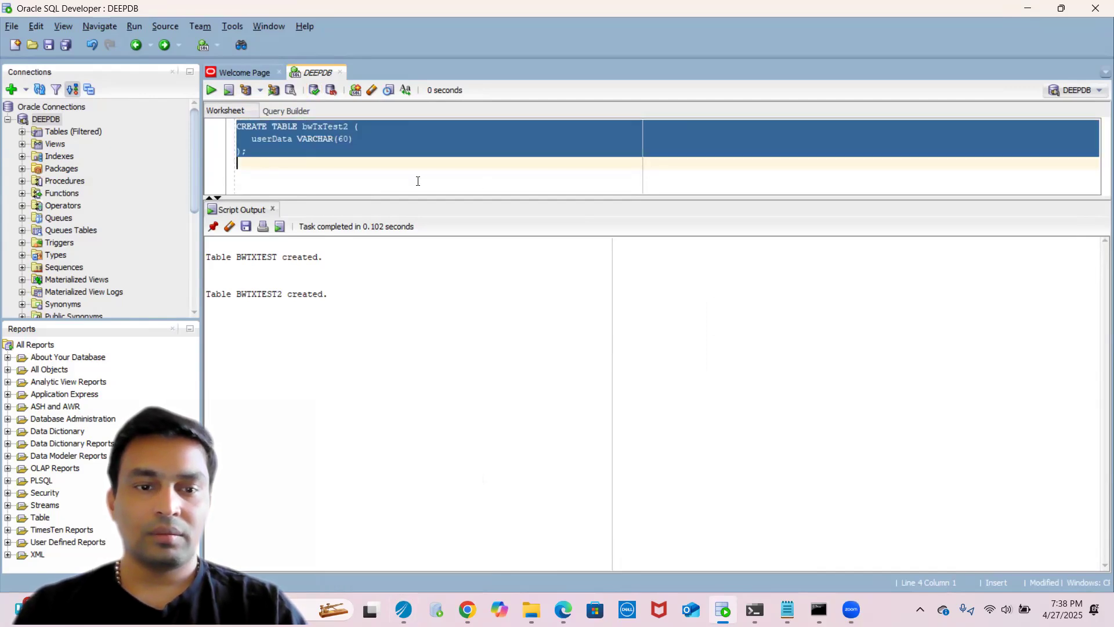
pyautogui.write('select')
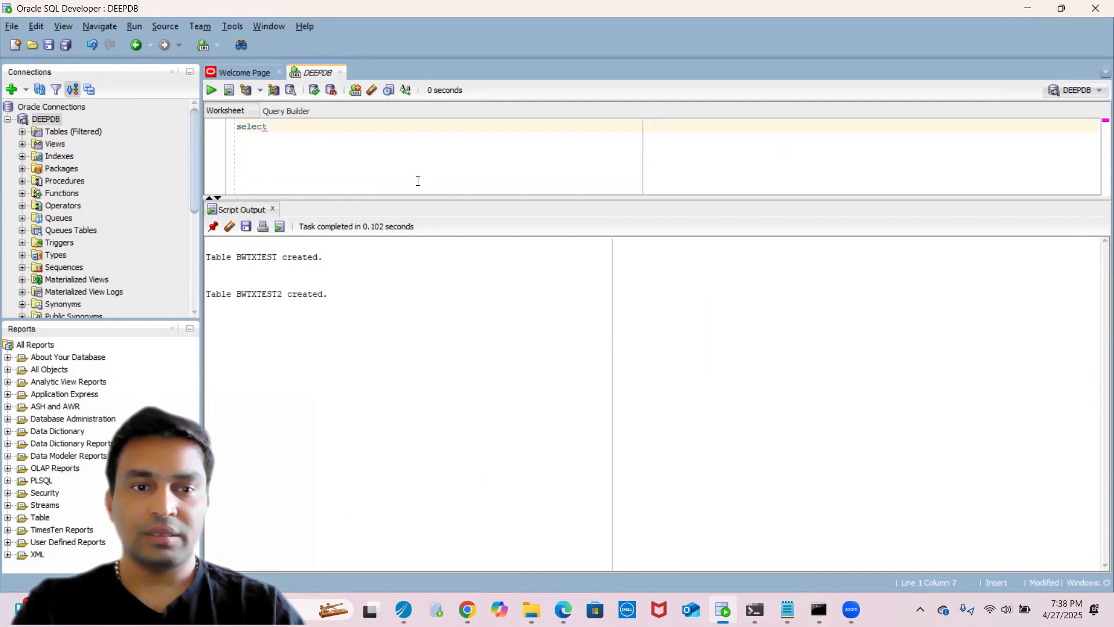
pyautogui.press('BackSpace')
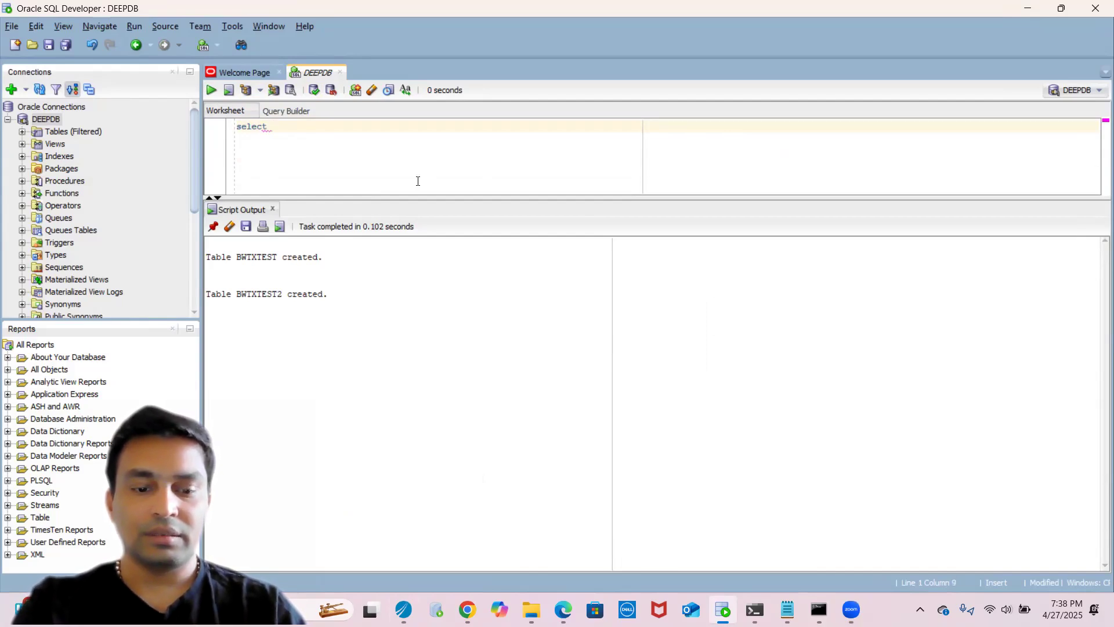
pyautogui.write('* from')
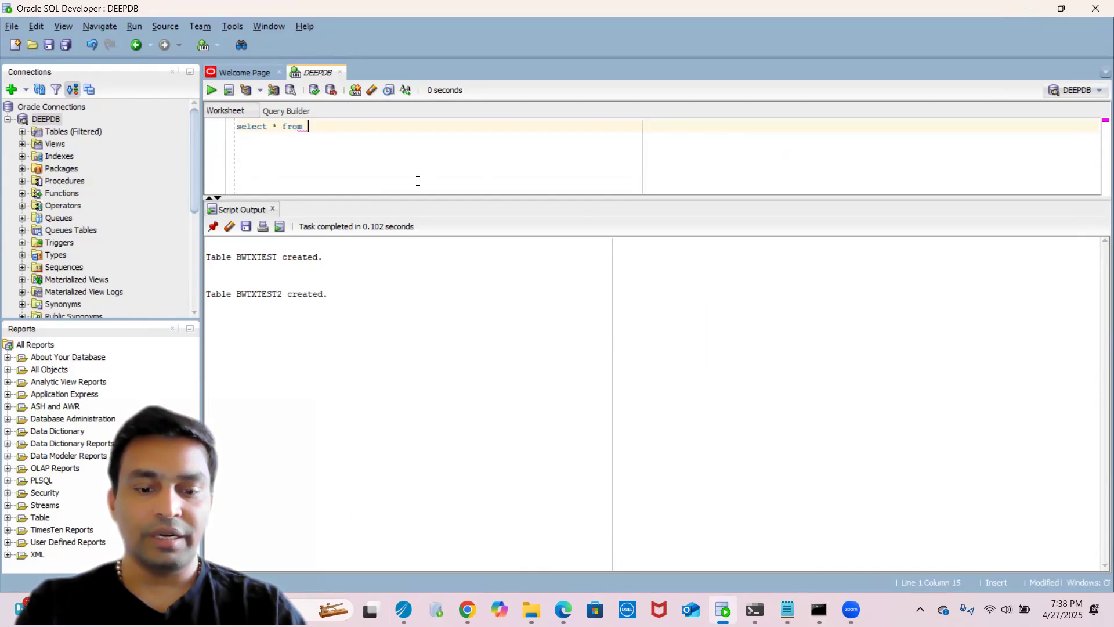
pyautogui.write(' BW')
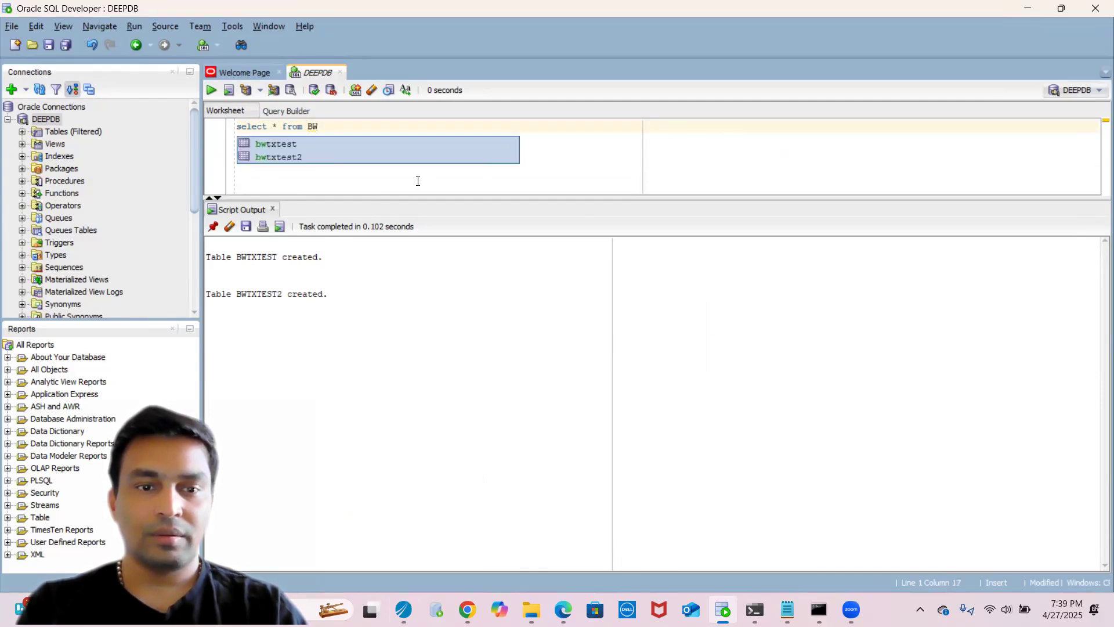
pyautogui.press('Return')
pyautogui.write(';')
pyautogui.hotkey('shift', 'Home')
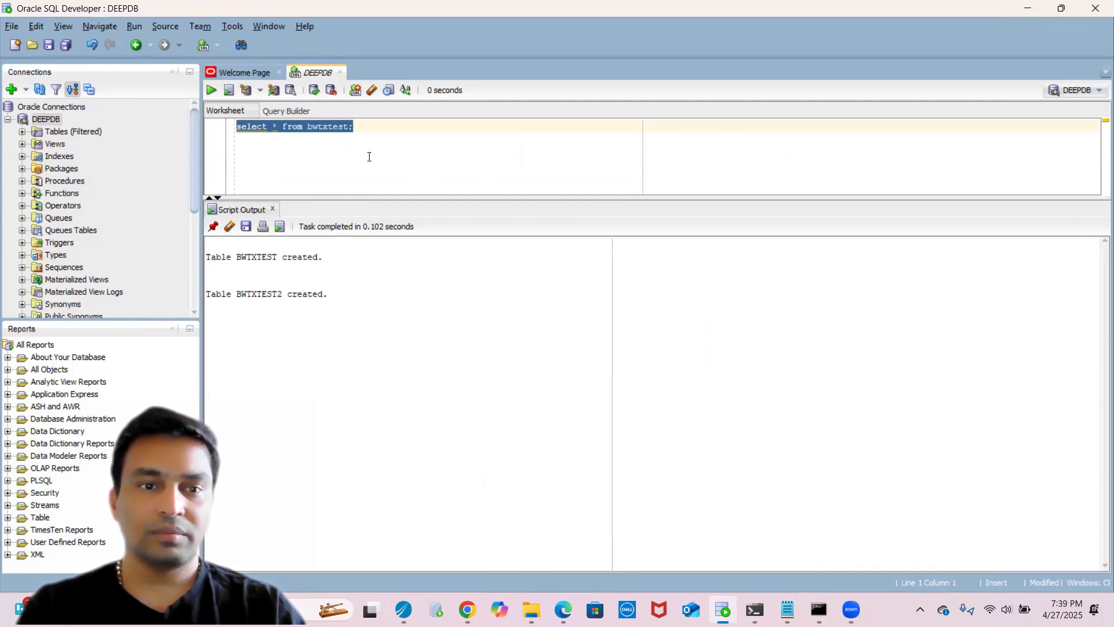
pyautogui.click(210, 91)
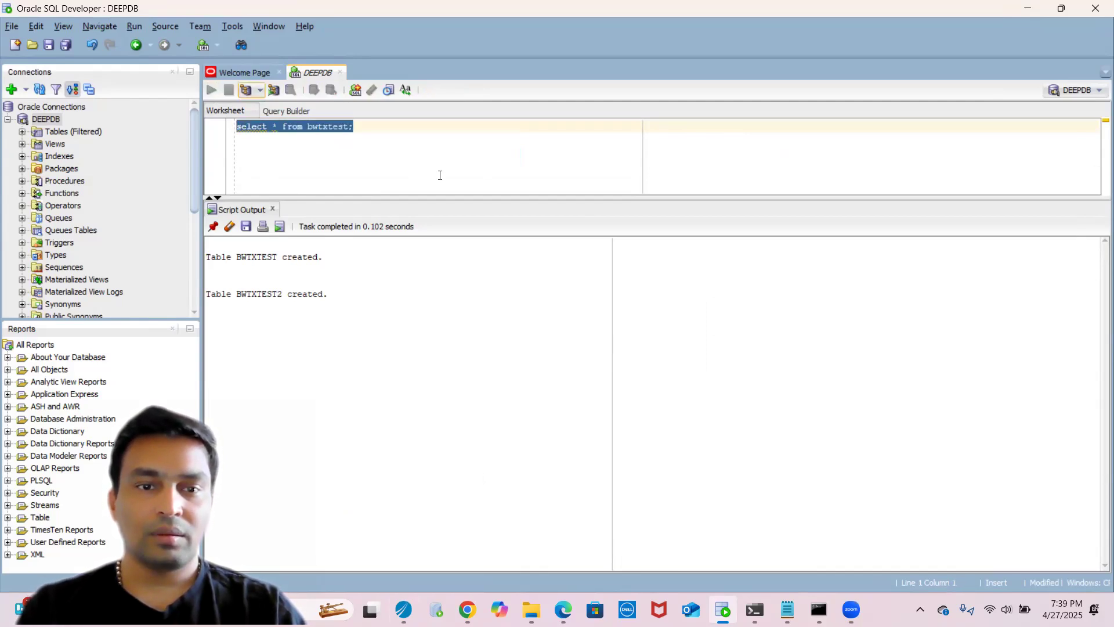
# - Add a second query, select * from bwtxtest2;, on a new line below the first
pyautogui.click(418, 144)
pyautogui.hotkey('ctrl', 'a')
pyautogui.hotkey('ctrl', 'c')
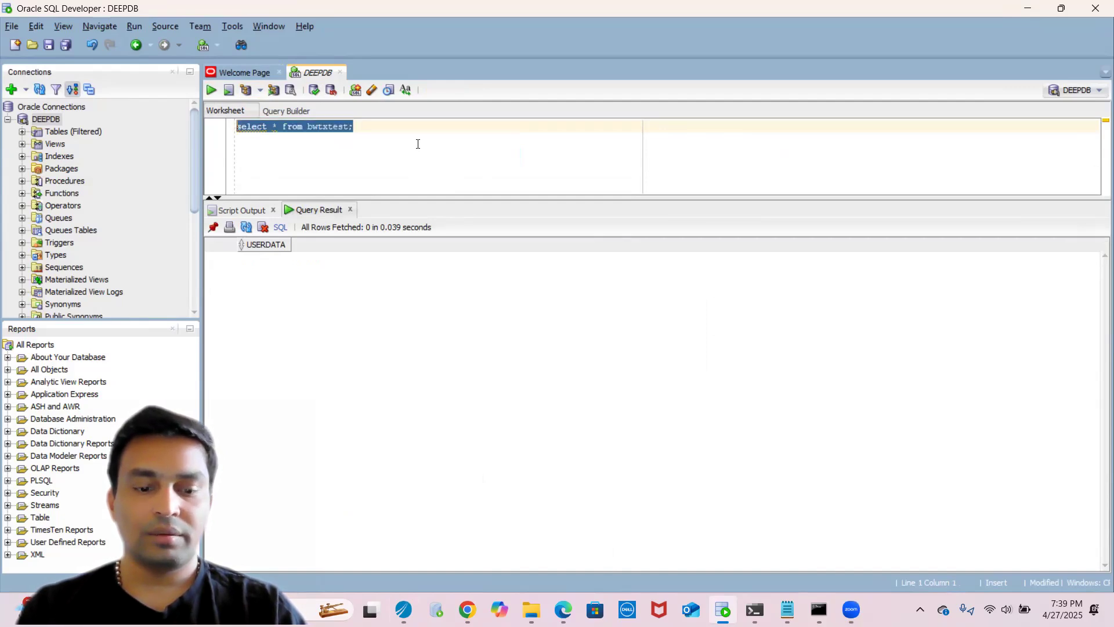
pyautogui.click(418, 144)
pyautogui.press('Return')
pyautogui.press('Return')
pyautogui.hotkey('ctrl', 'v')
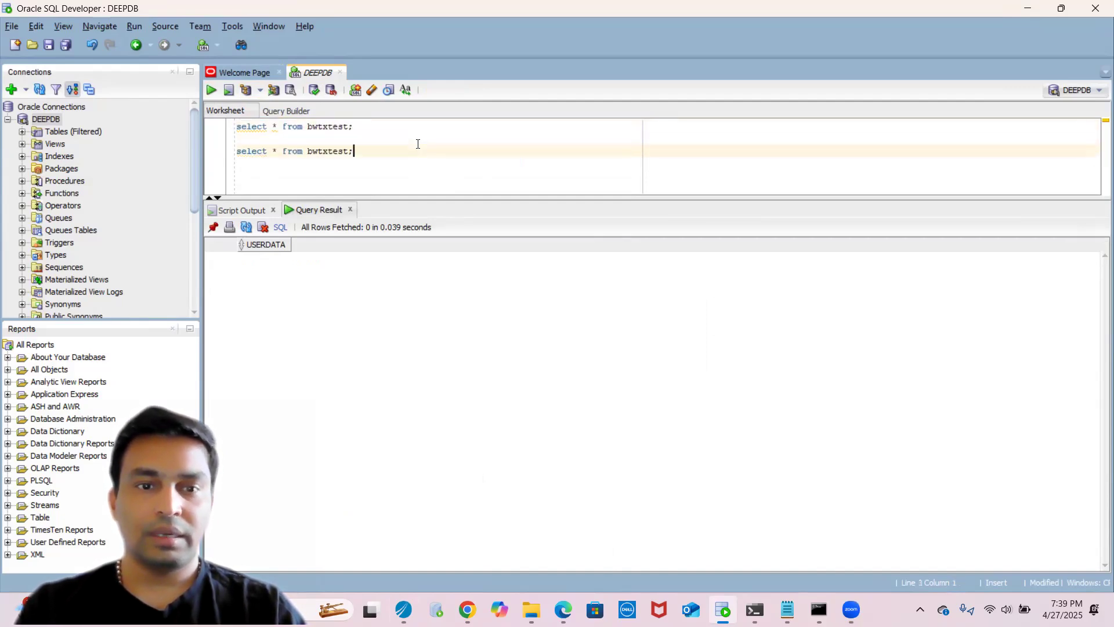
pyautogui.press('Left')
pyautogui.write('2')
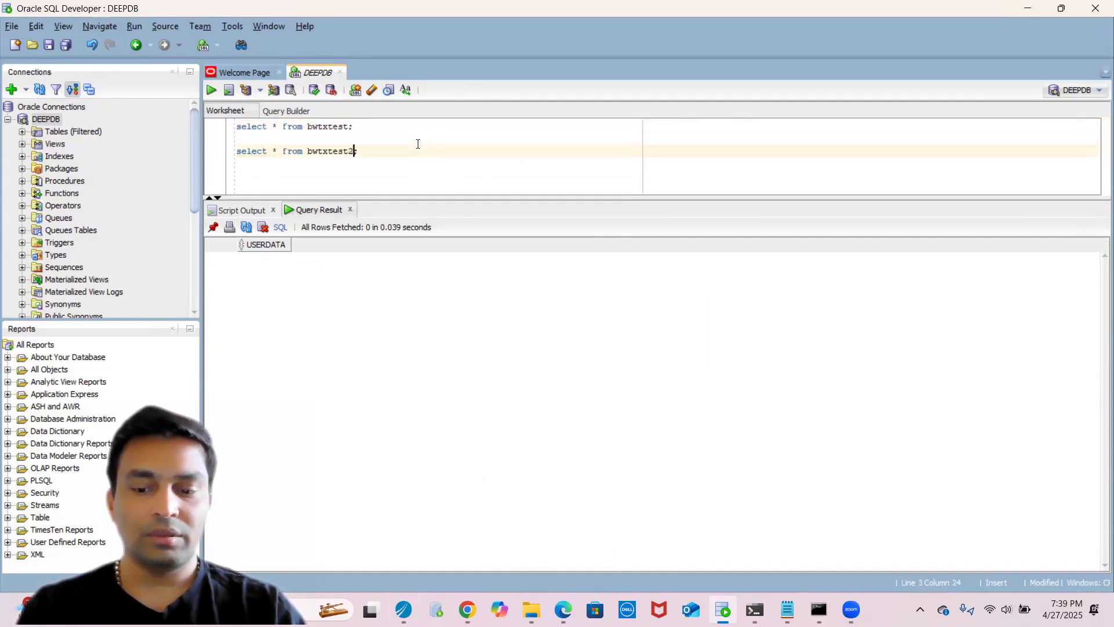
# - Select and run the bwtxtest2 query
pyautogui.press('Escape')
pyautogui.press('End')
pyautogui.hotkey('shift', 'Up')
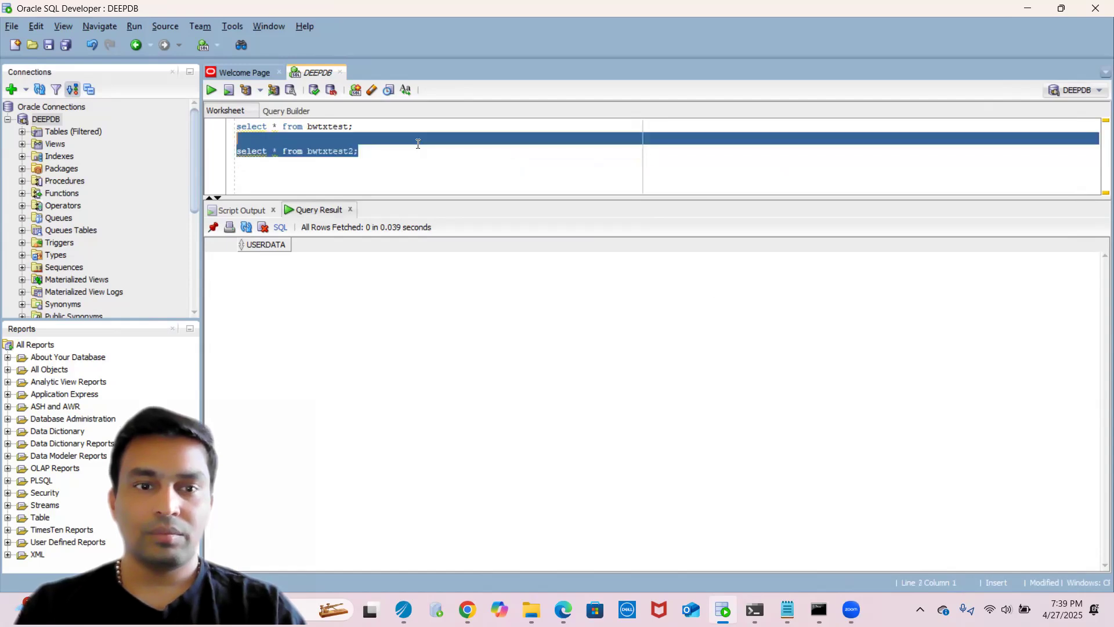
pyautogui.hotkey('shift', 'Down')
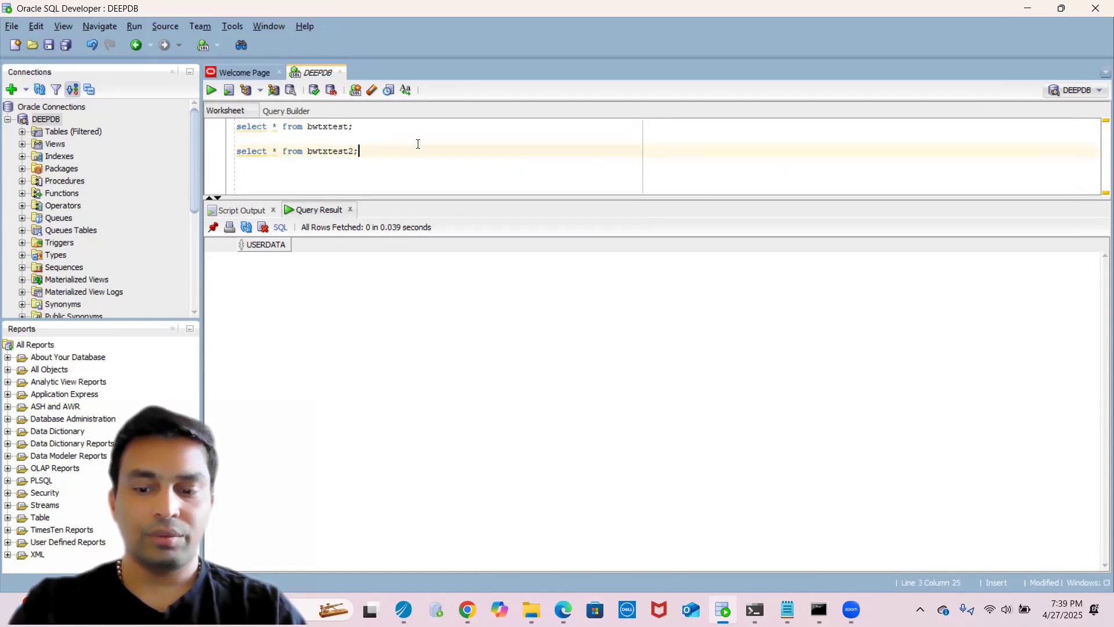
pyautogui.hotkey('shift', 'Home')
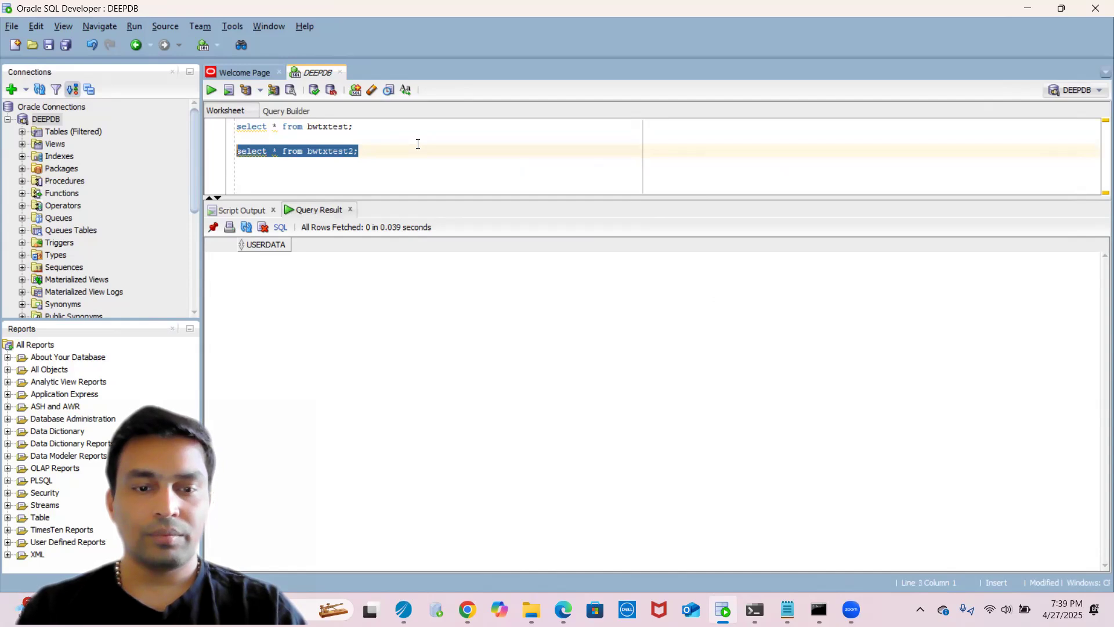
pyautogui.click(210, 92)
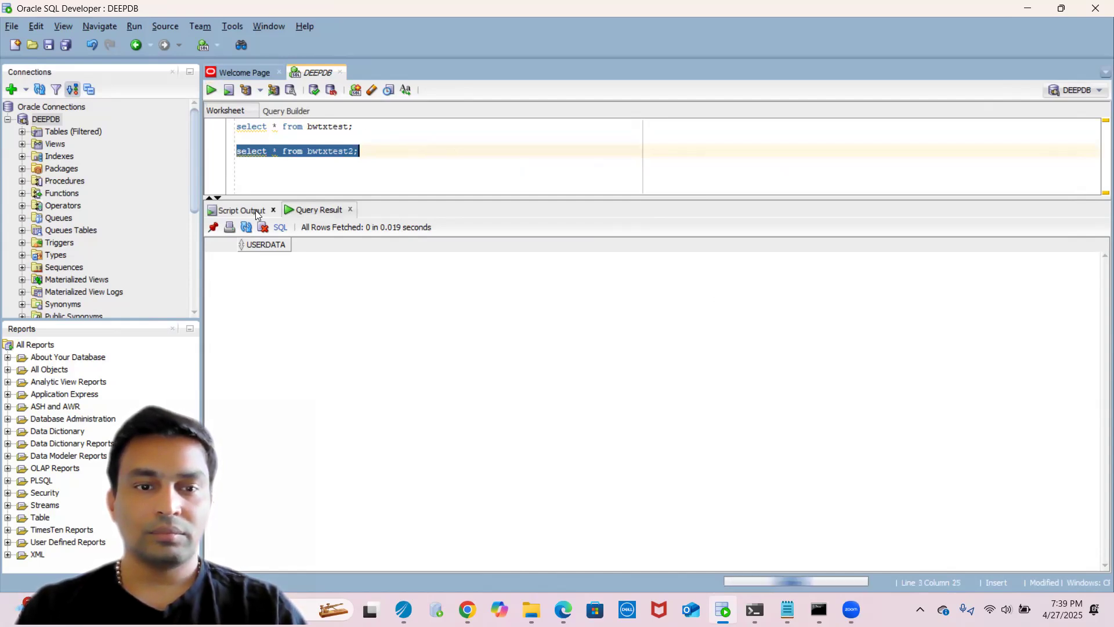
# - Run both select queries together and view each query result for the bwtxtest tables
pyautogui.hotkey('ctrl', 'a')
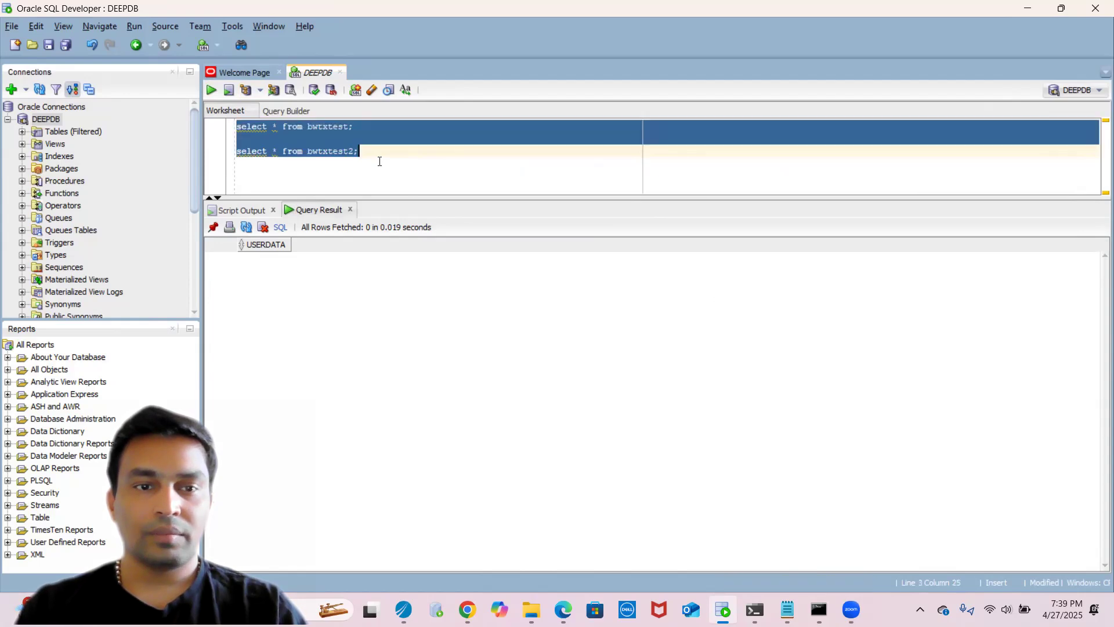
pyautogui.click(213, 90)
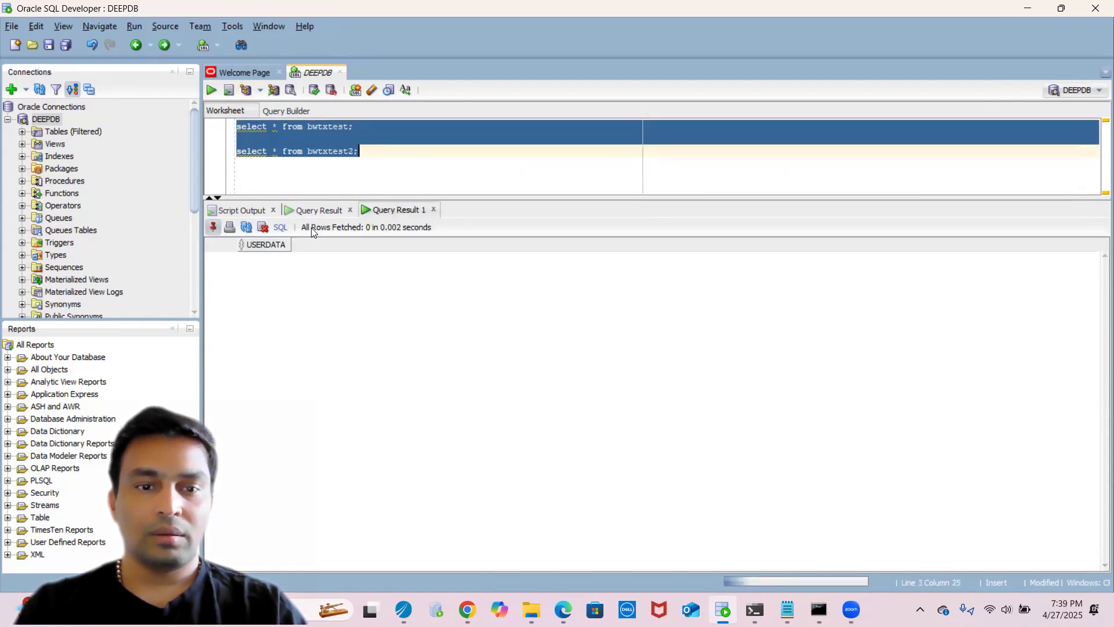
pyautogui.click(312, 211)
pyautogui.click(392, 205)
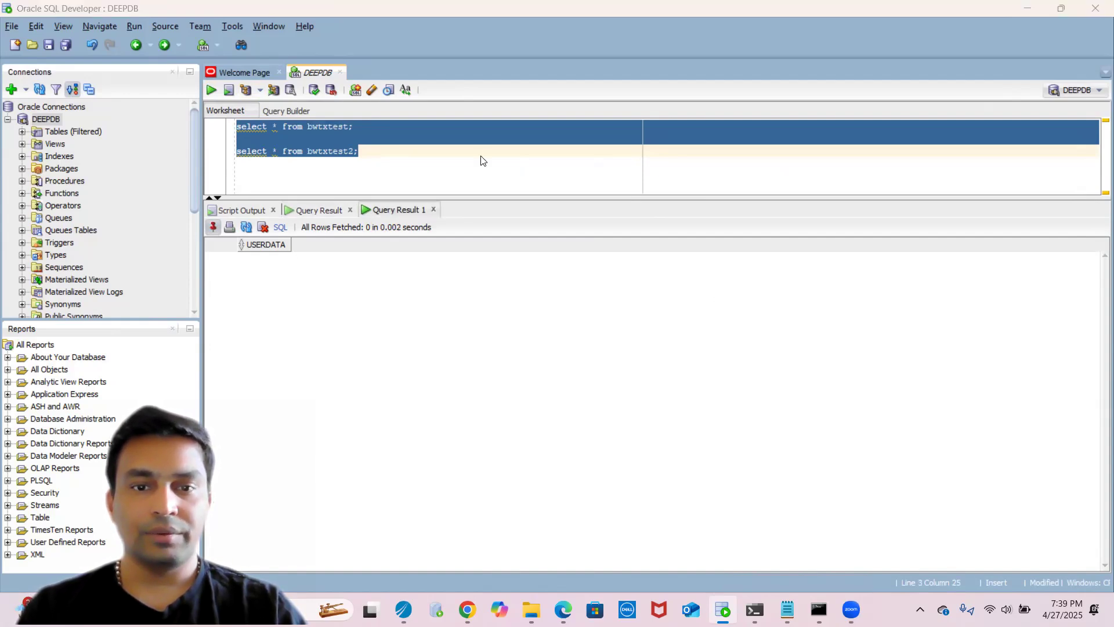
# - Switch to TIBCO Designer and start a test run of the JDBCUpdate process by loading it in the Tester
pyautogui.hotkey('alt', 'Tab')
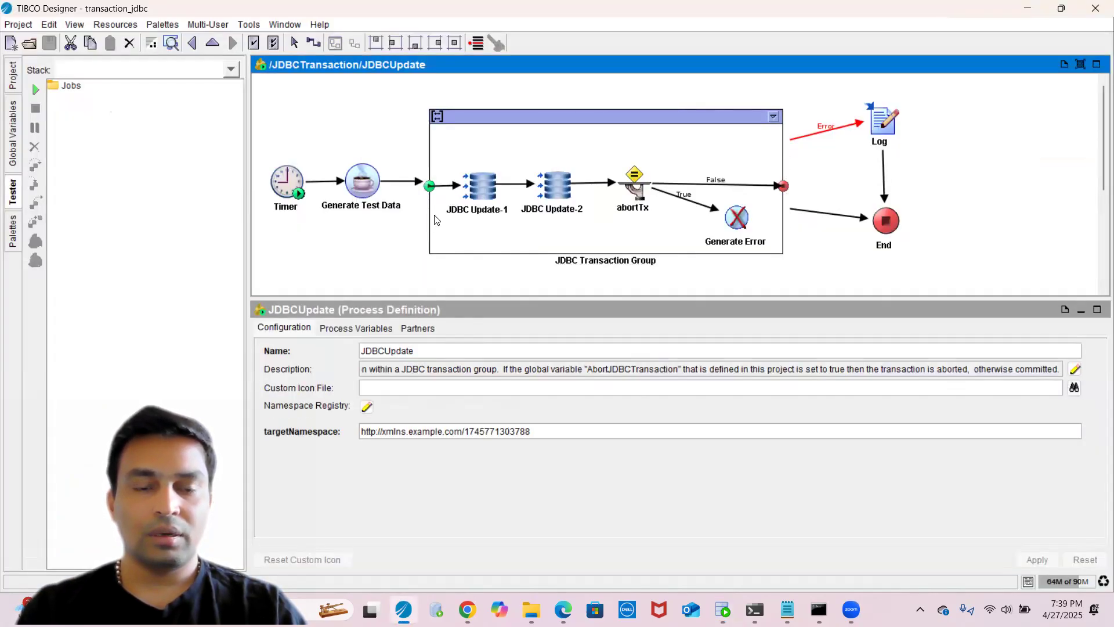
pyautogui.click(285, 191)
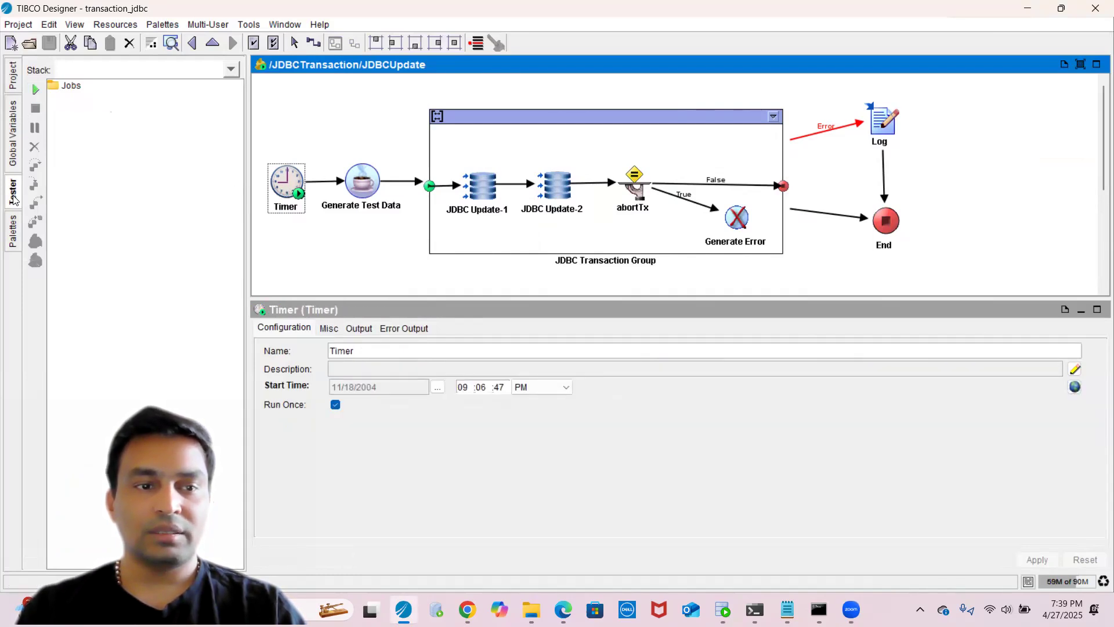
pyautogui.click(37, 88)
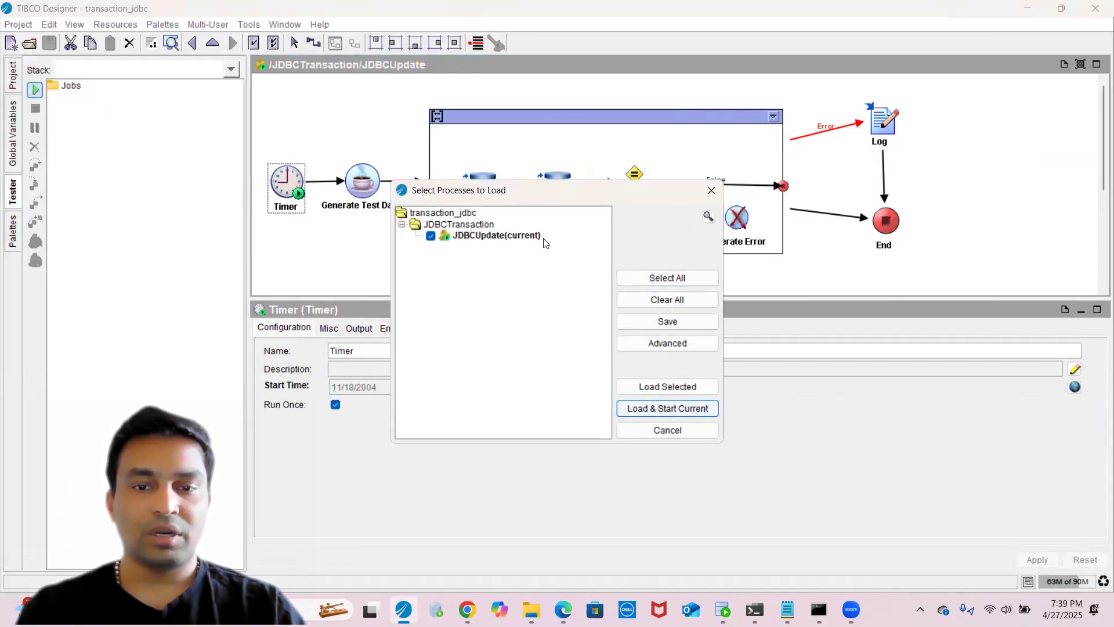
pyautogui.click(664, 387)
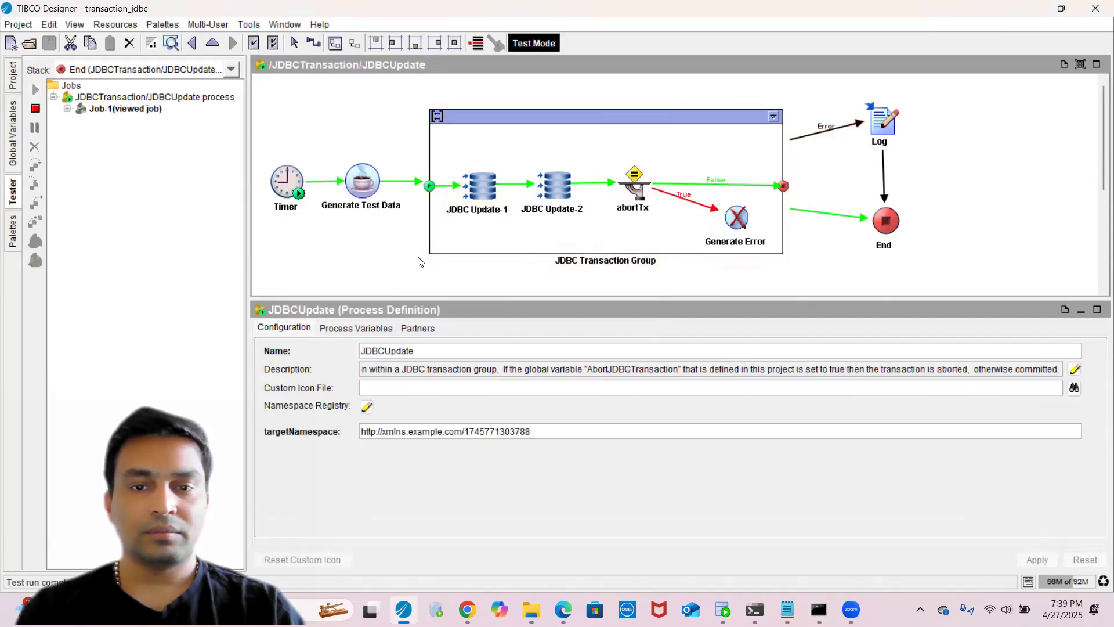
# - Inspect the output of the JDBC Update-1 and JDBC Update-2 activities and the End activity in the test job
pyautogui.click(487, 190)
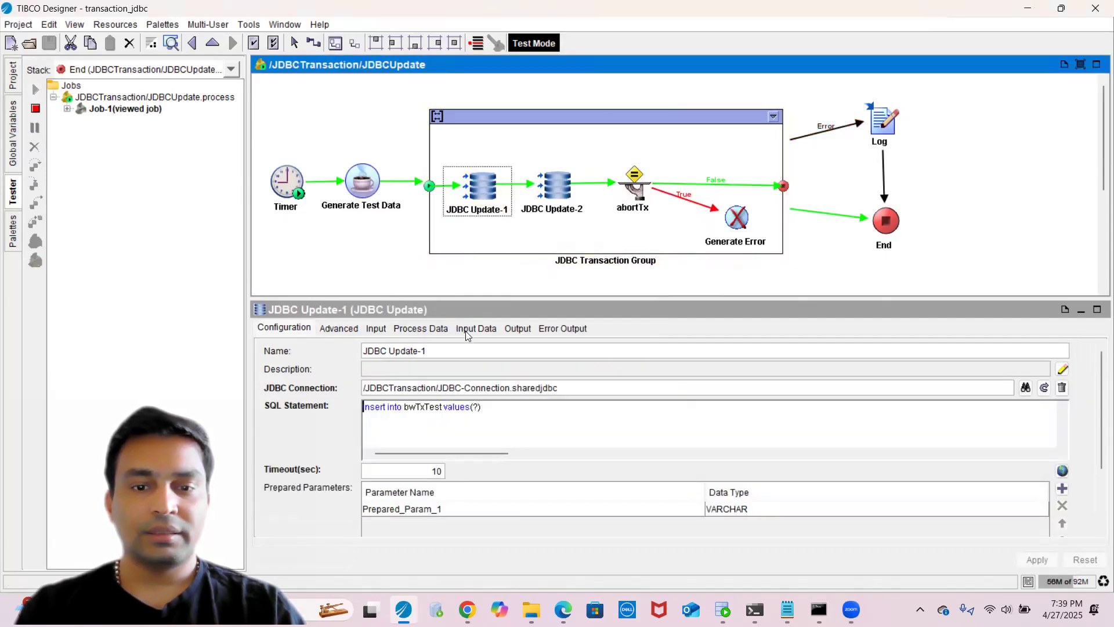
pyautogui.click(515, 329)
pyautogui.click(409, 356)
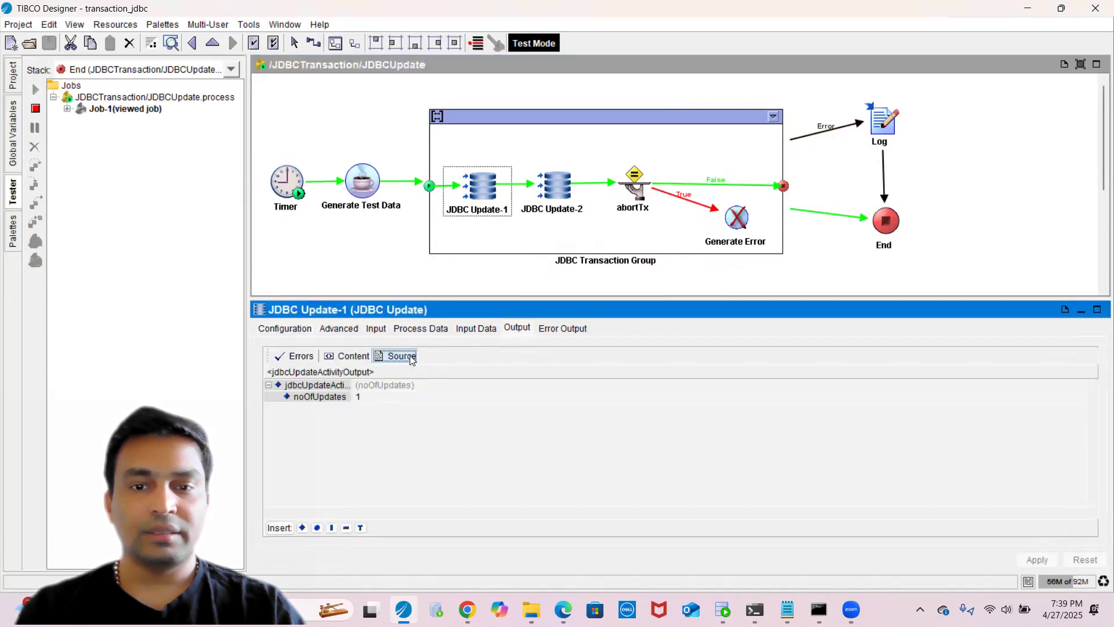
pyautogui.click(561, 187)
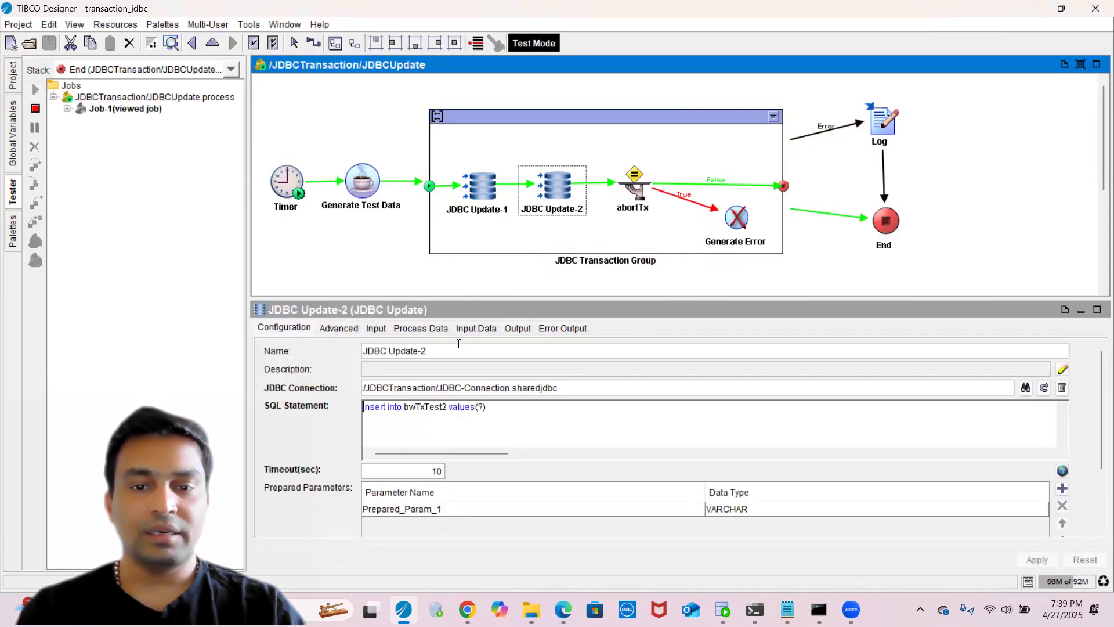
pyautogui.click(516, 329)
pyautogui.click(401, 356)
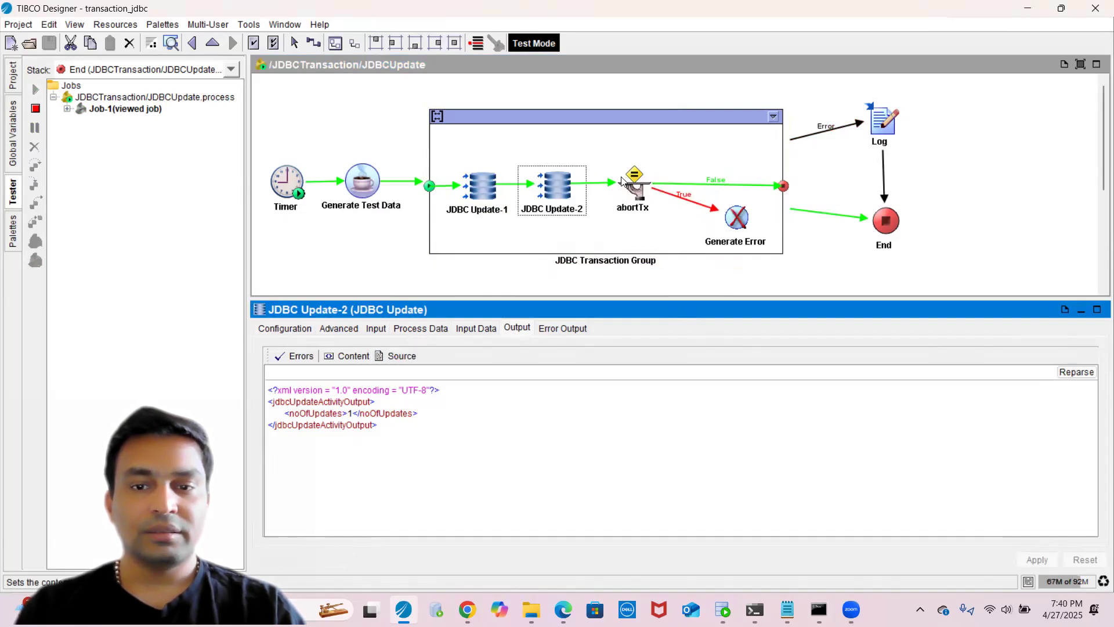
pyautogui.click(898, 216)
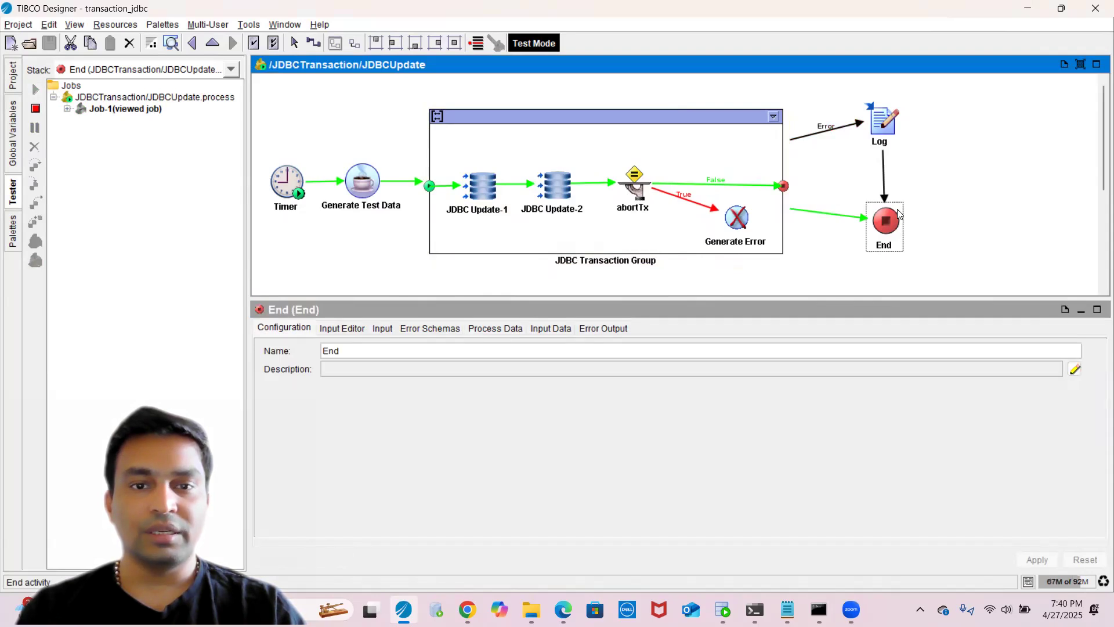
# - Switch to SQL Developer, rerun both queries and review the results for each table
pyautogui.hotkey('alt', 'Tab')
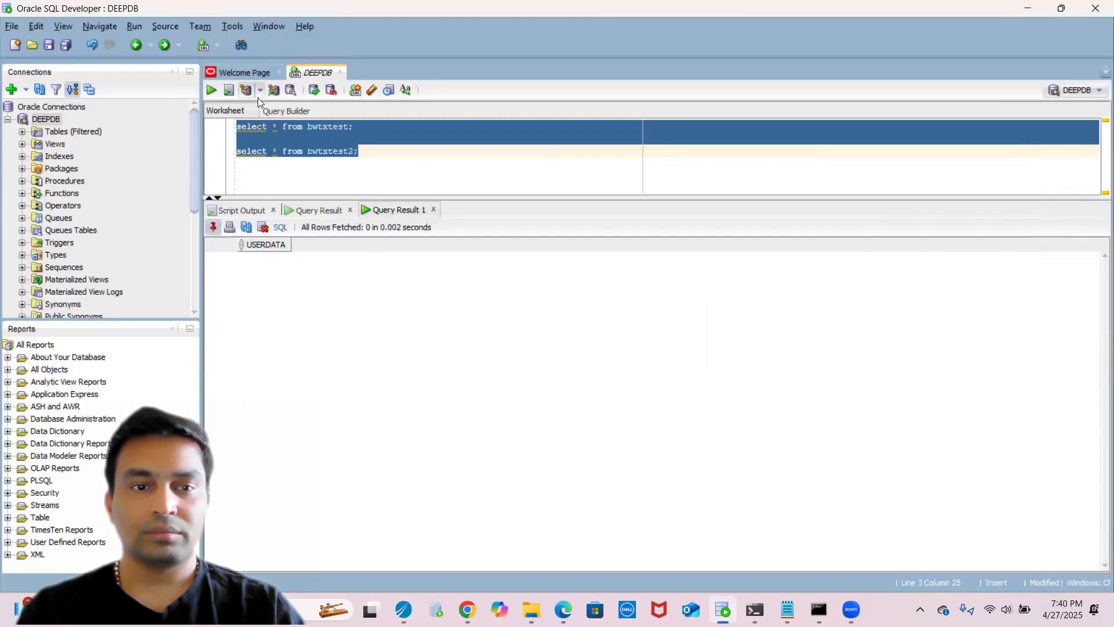
pyautogui.click(210, 91)
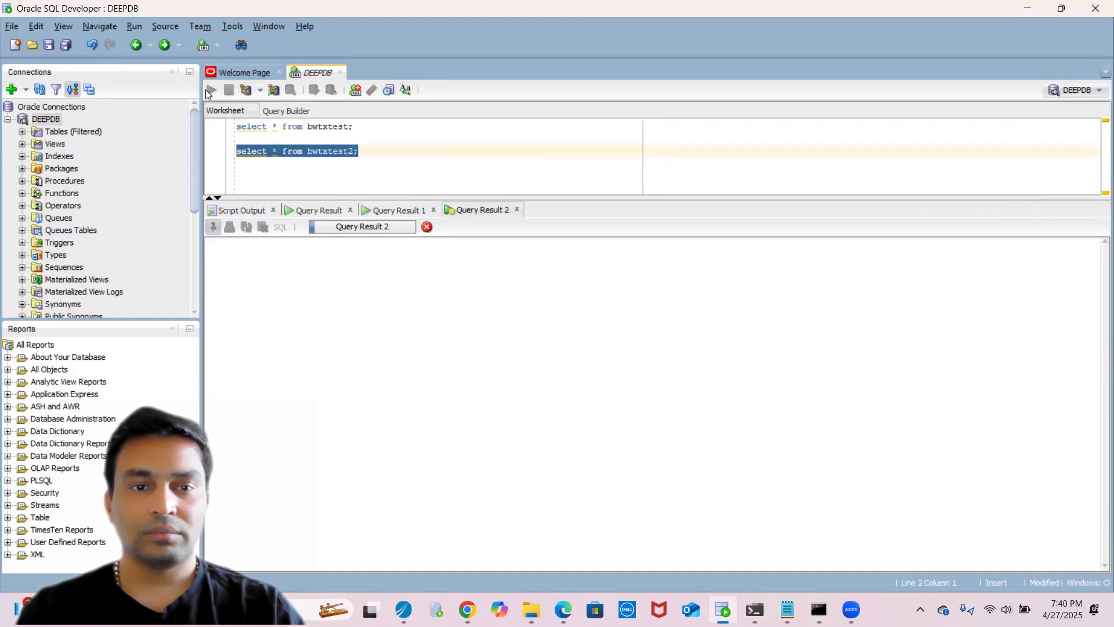
pyautogui.click(464, 212)
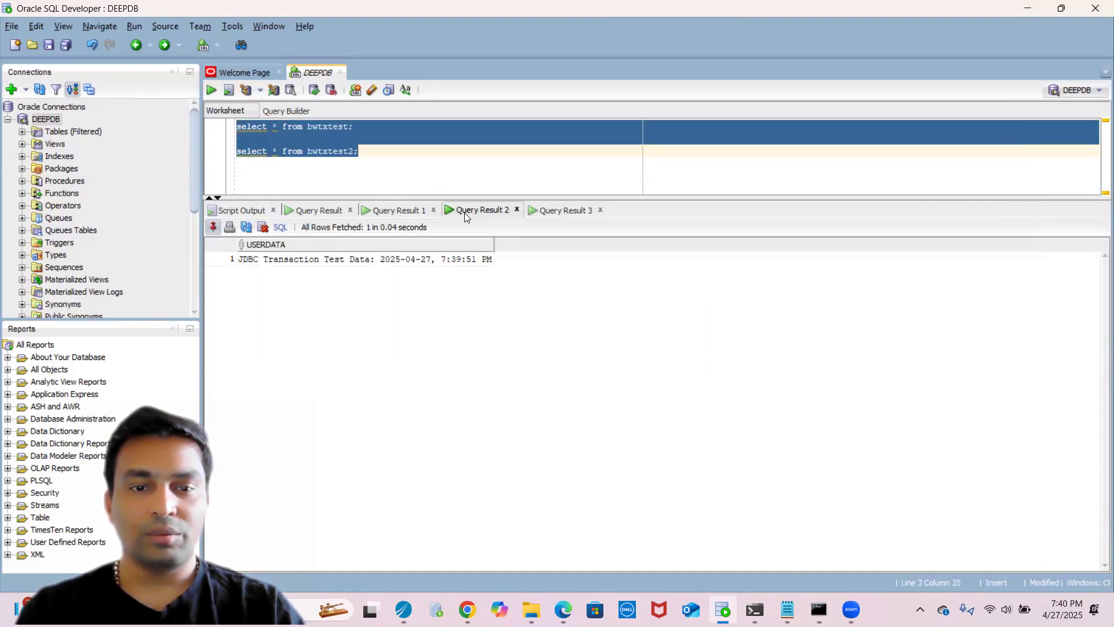
pyautogui.click(555, 210)
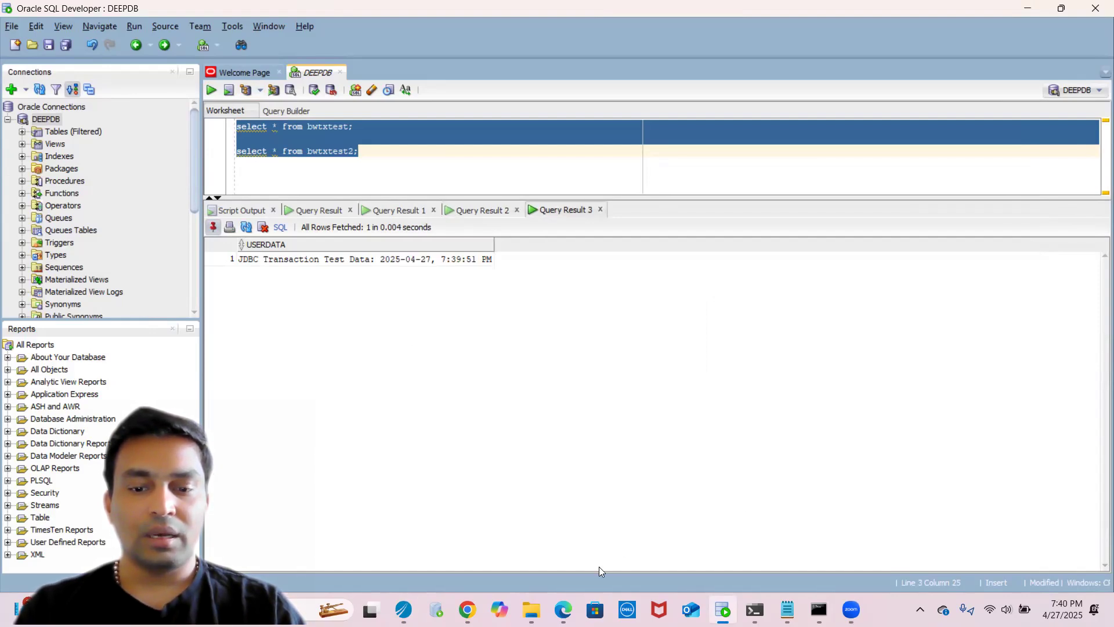
# - Set the global variable AbortJDBCTransaction to true in the Global Variables editor and confirm
pyautogui.click(403, 609)
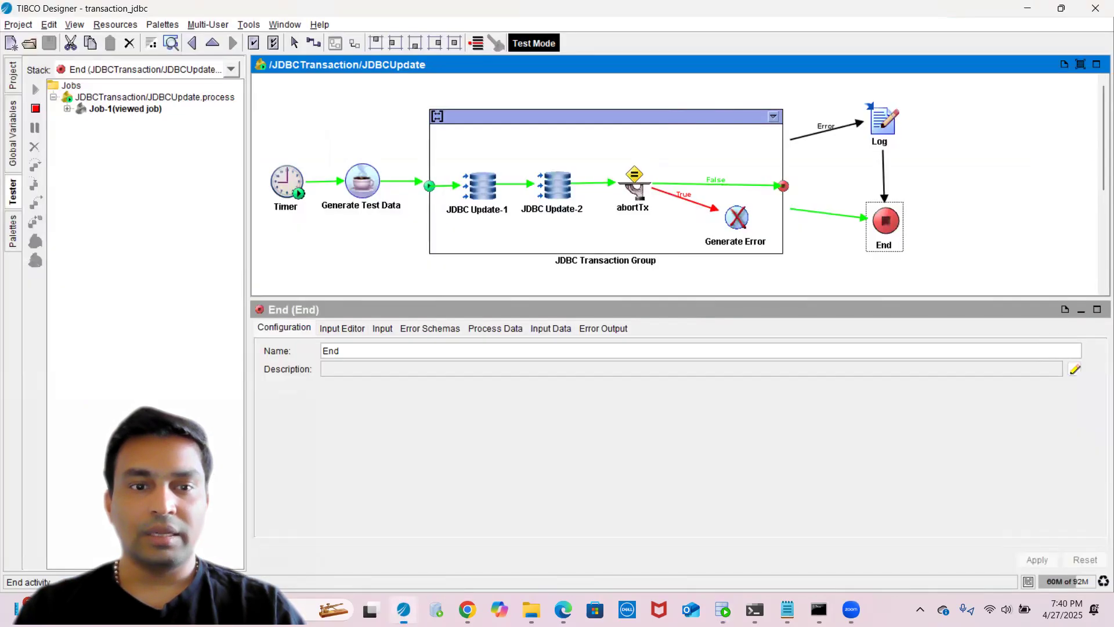
pyautogui.click(12, 130)
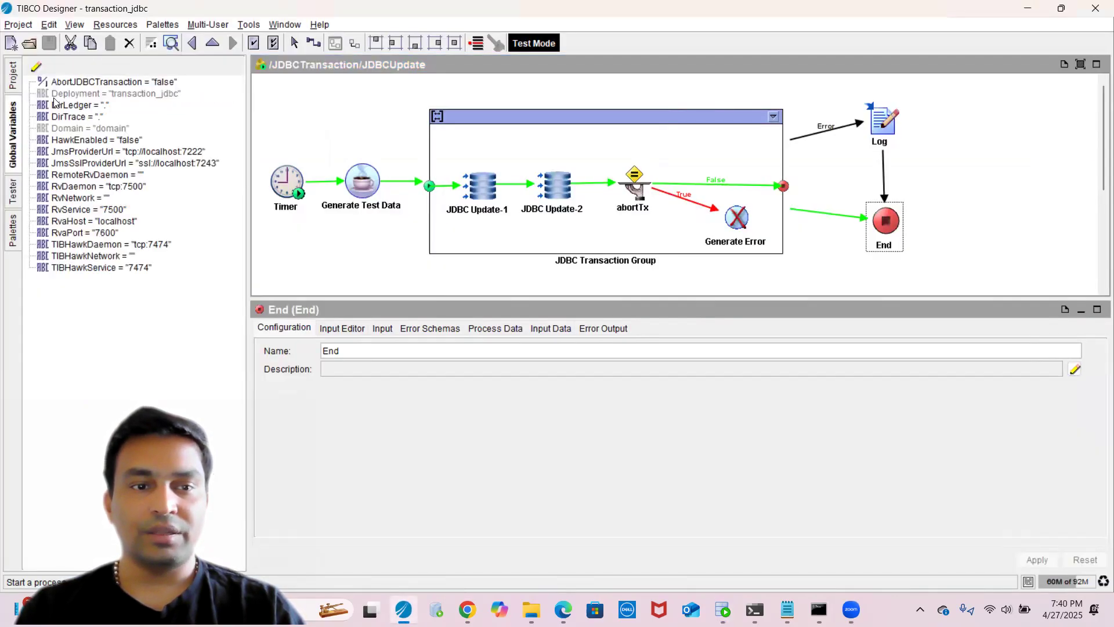
pyautogui.click(127, 83)
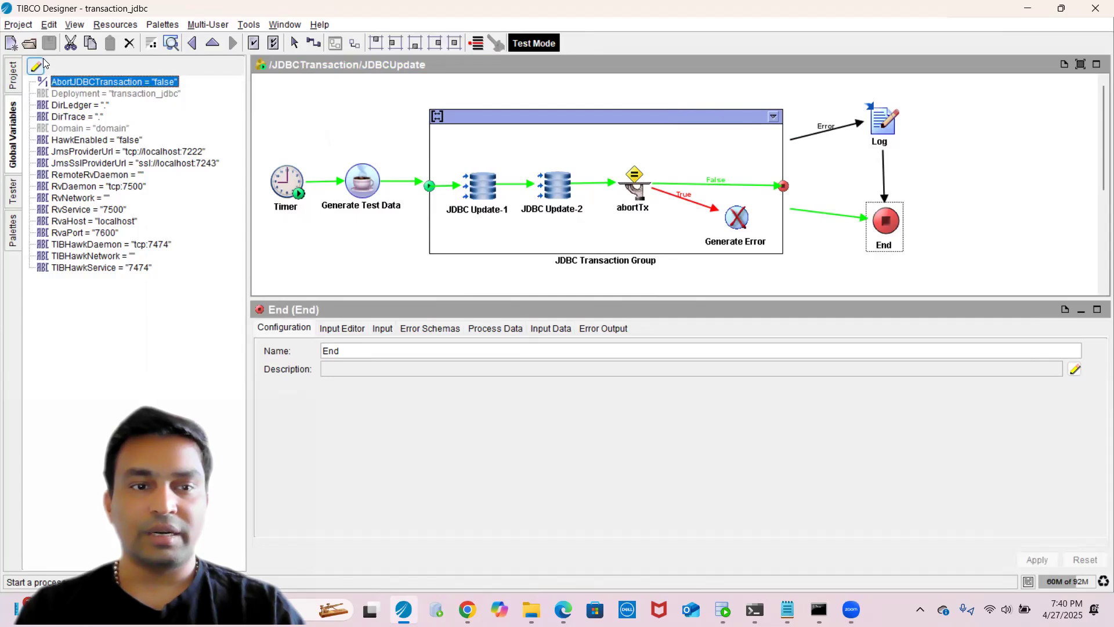
pyautogui.click(42, 65)
pyautogui.click(475, 165)
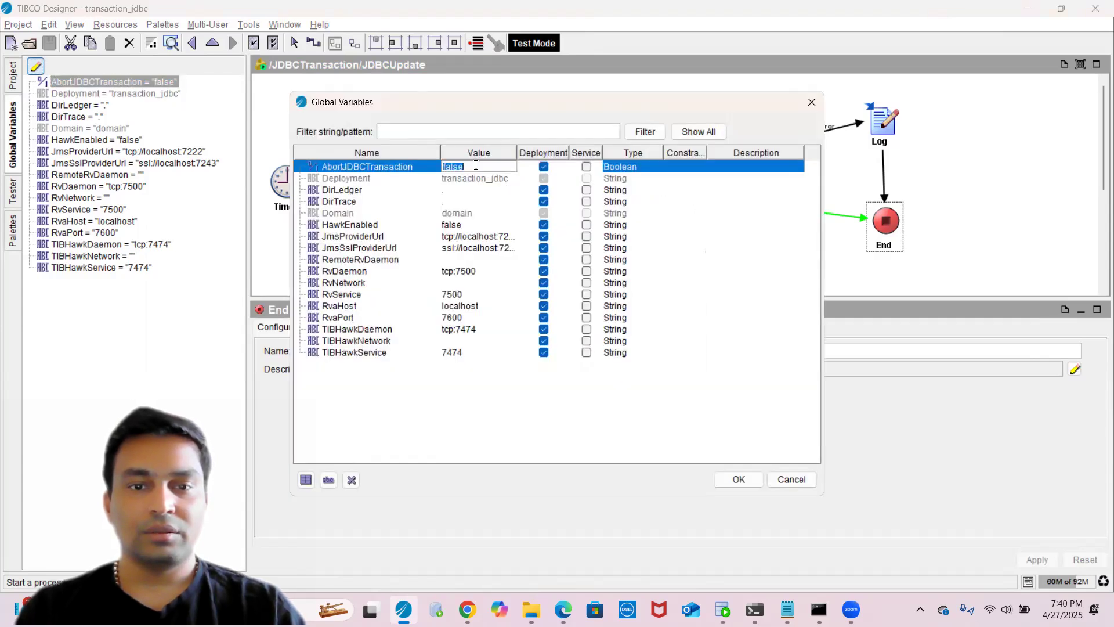
pyautogui.write('turel')
pyautogui.press('BackSpace')
pyautogui.write('rul')
pyautogui.press('BackSpace')
pyautogui.write('e')
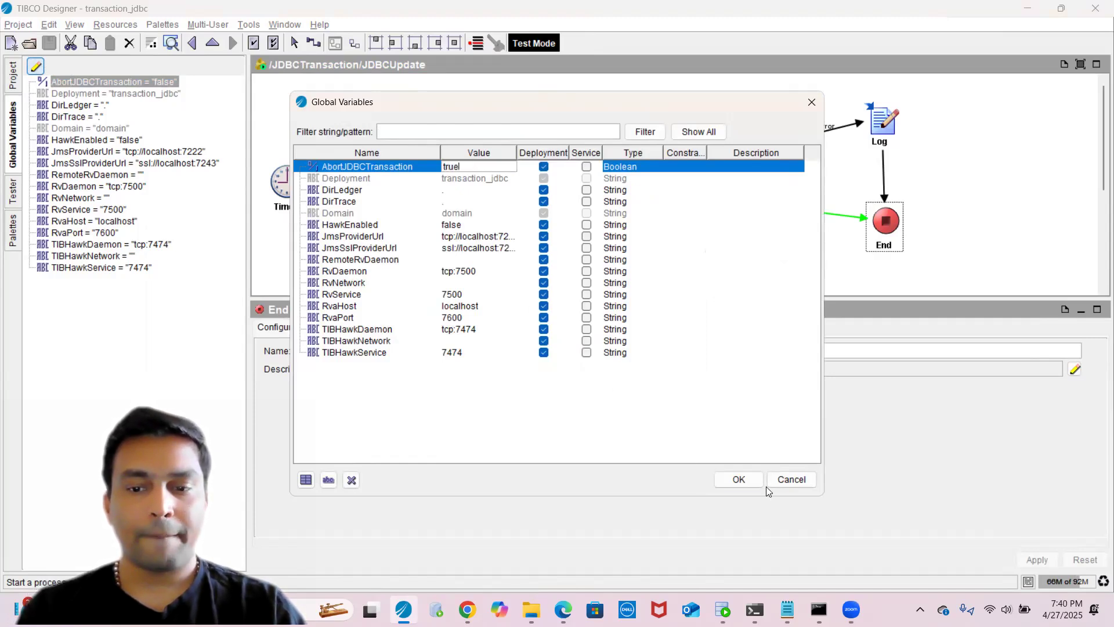
pyautogui.click(737, 479)
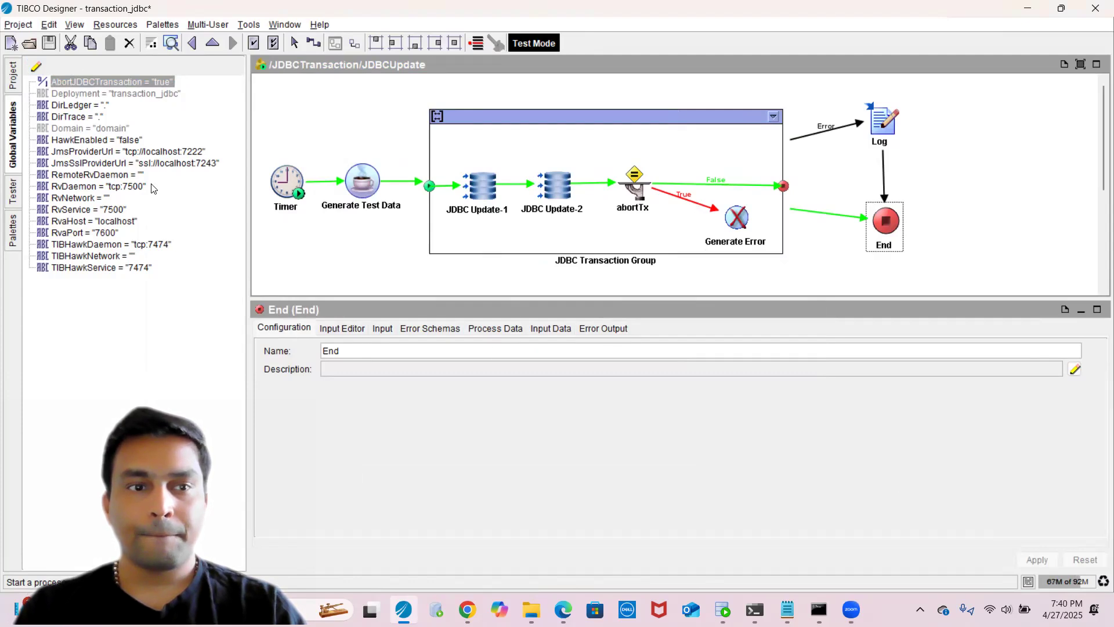
# - Stop the current tester session and start a new test run of the JDBCUpdate process
pyautogui.click(49, 43)
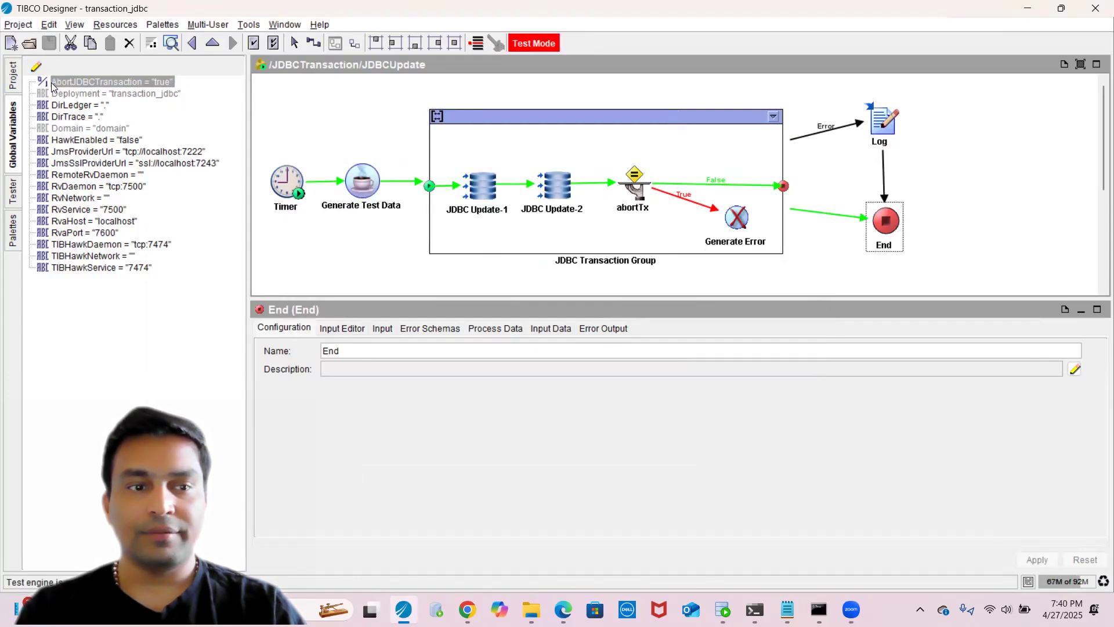
pyautogui.click(15, 195)
pyautogui.click(36, 109)
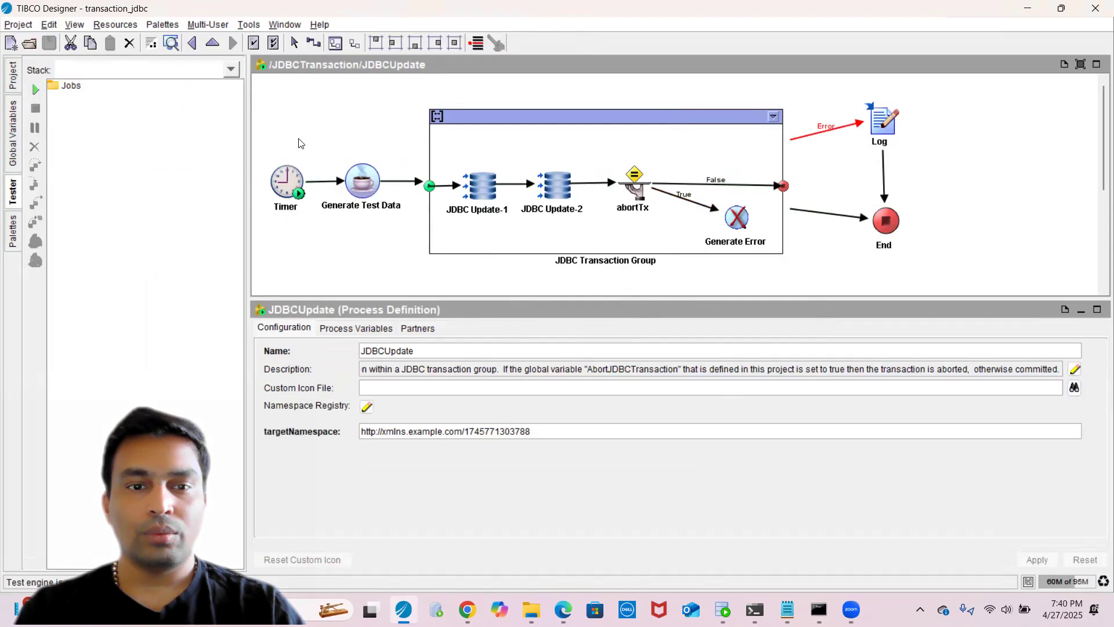
pyautogui.click(35, 89)
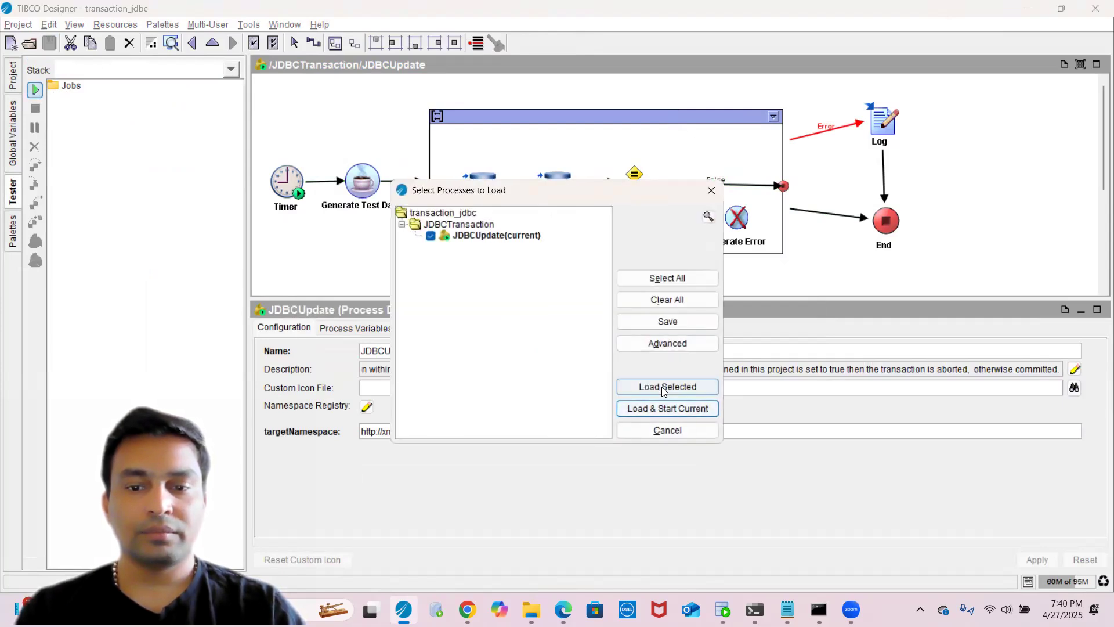
pyautogui.click(663, 387)
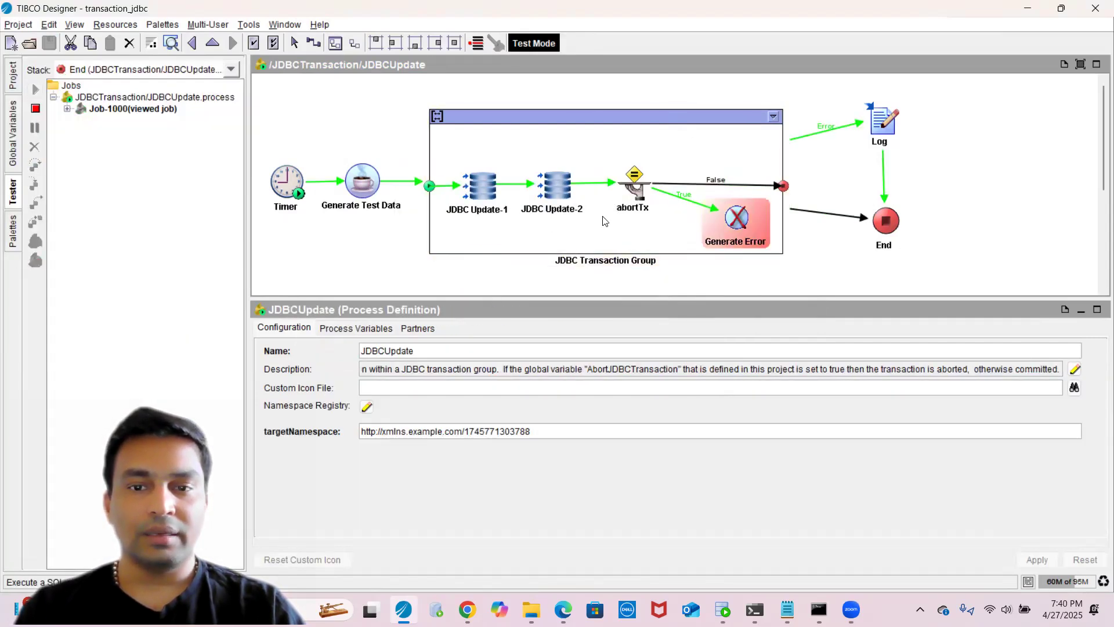
# - Inspect the JDBC Update-2 output, the Generate Error activity and the JDBC Transaction Group settings
pyautogui.click(555, 202)
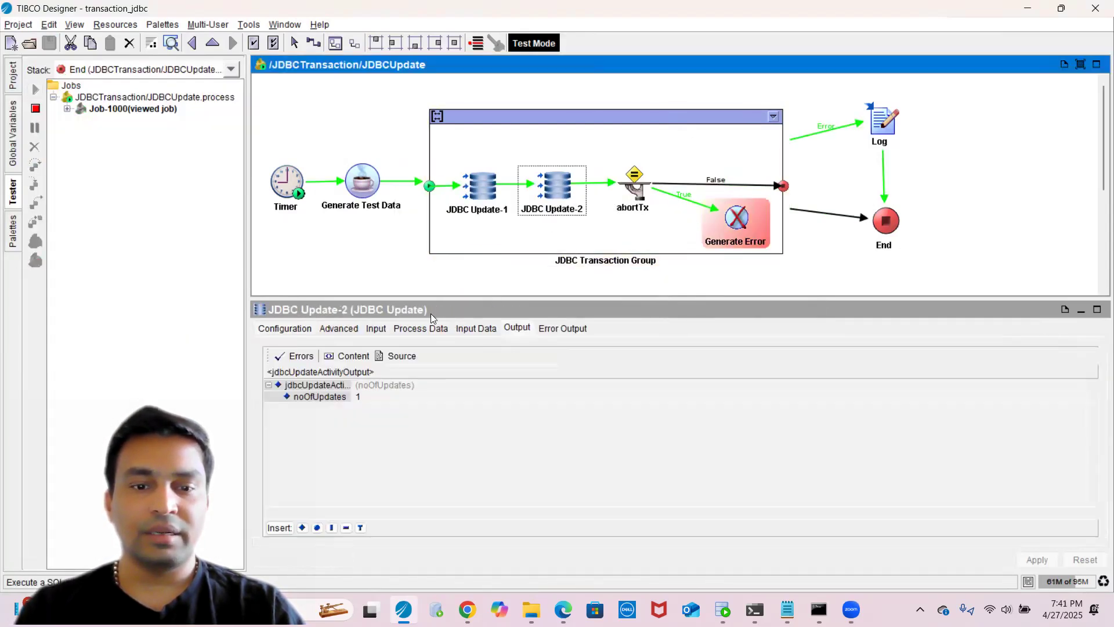
pyautogui.click(395, 355)
pyautogui.click(733, 223)
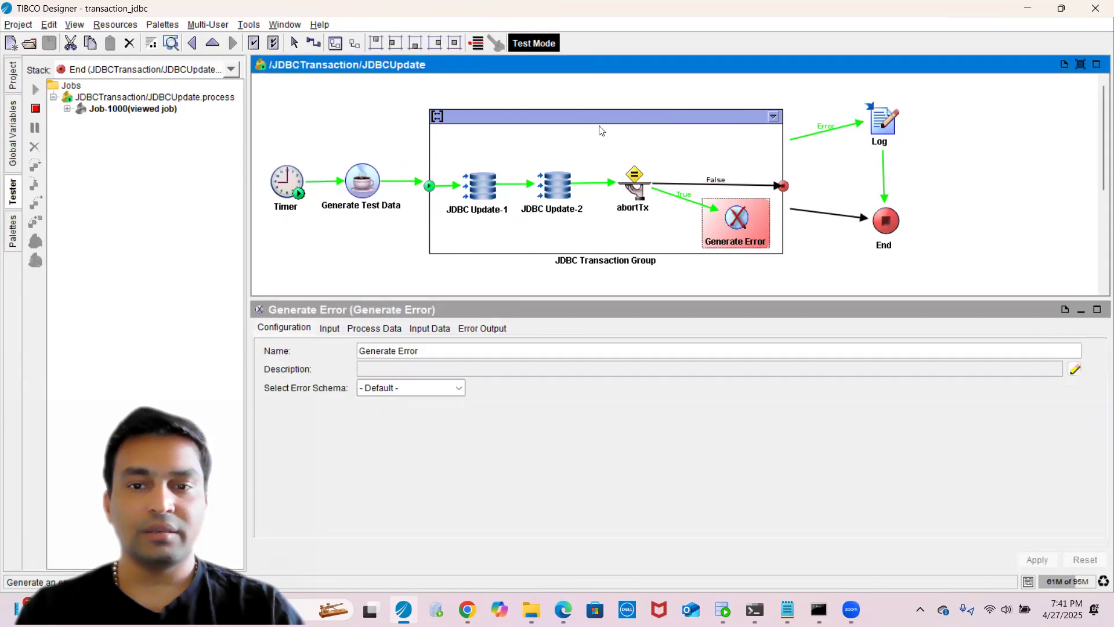
pyautogui.click(587, 115)
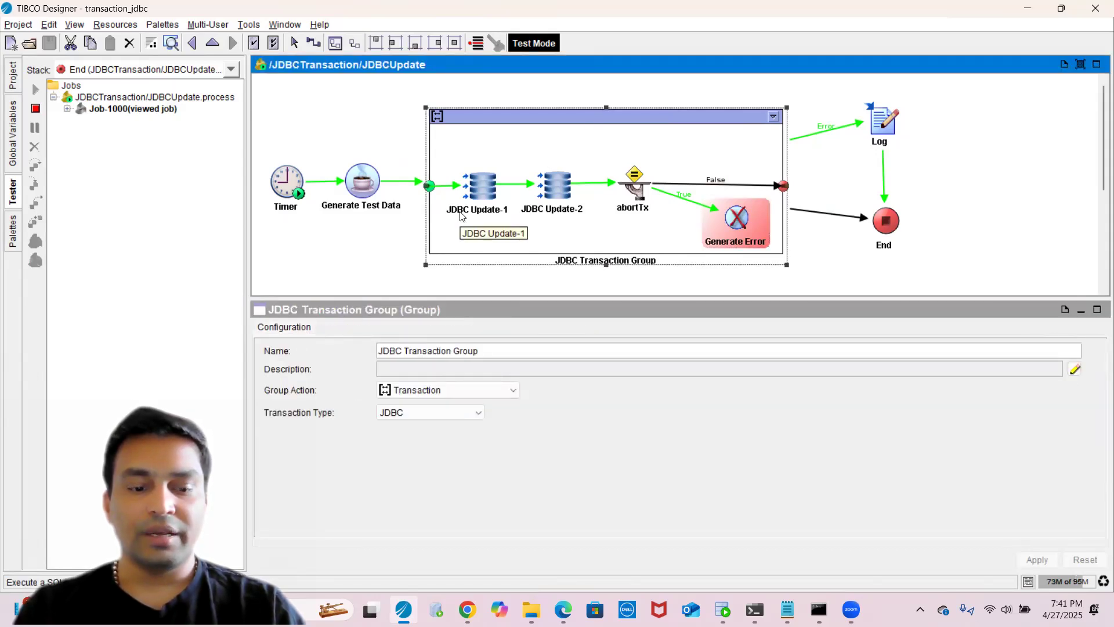
# - Switch to SQL Developer and rerun both select queries to check the tables' contents
pyautogui.click(722, 610)
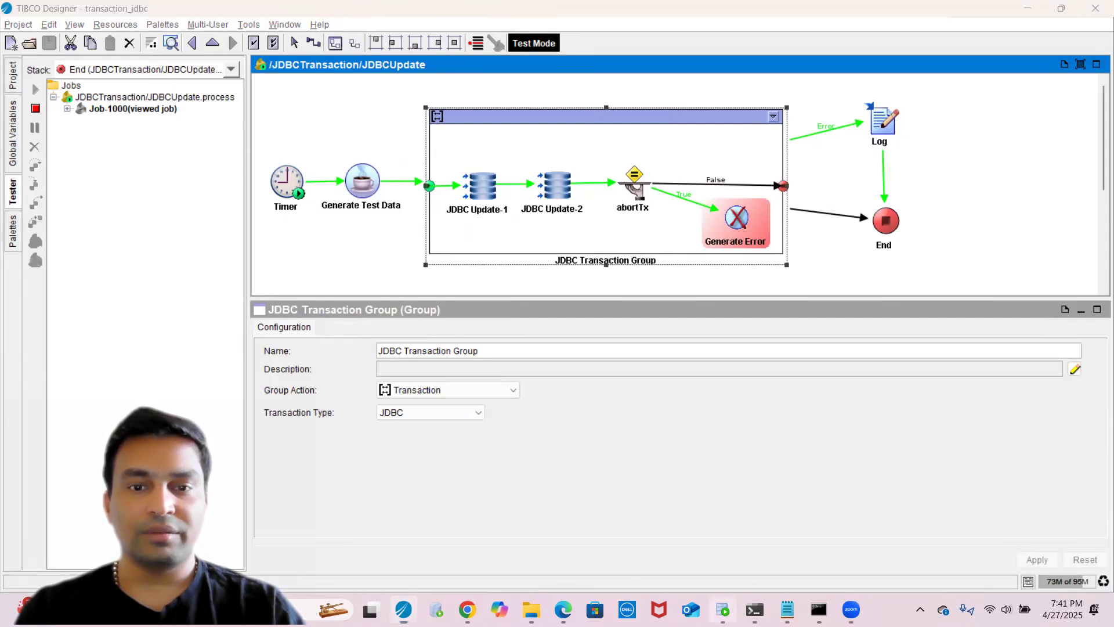
pyautogui.click(428, 156)
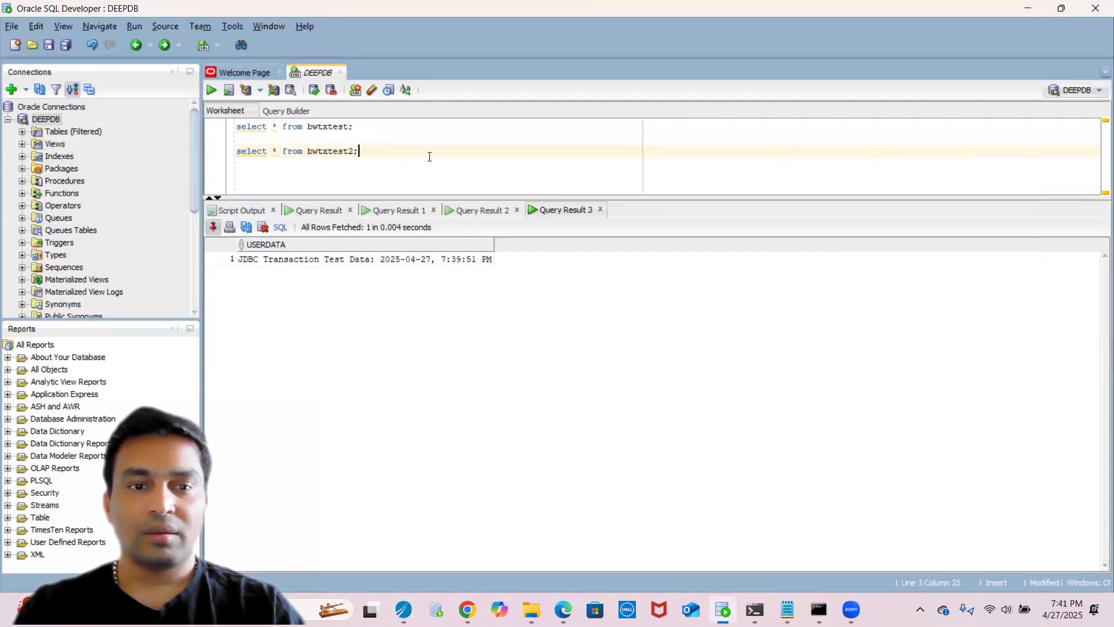
pyautogui.hotkey('ctrl', 'a')
pyautogui.click(211, 91)
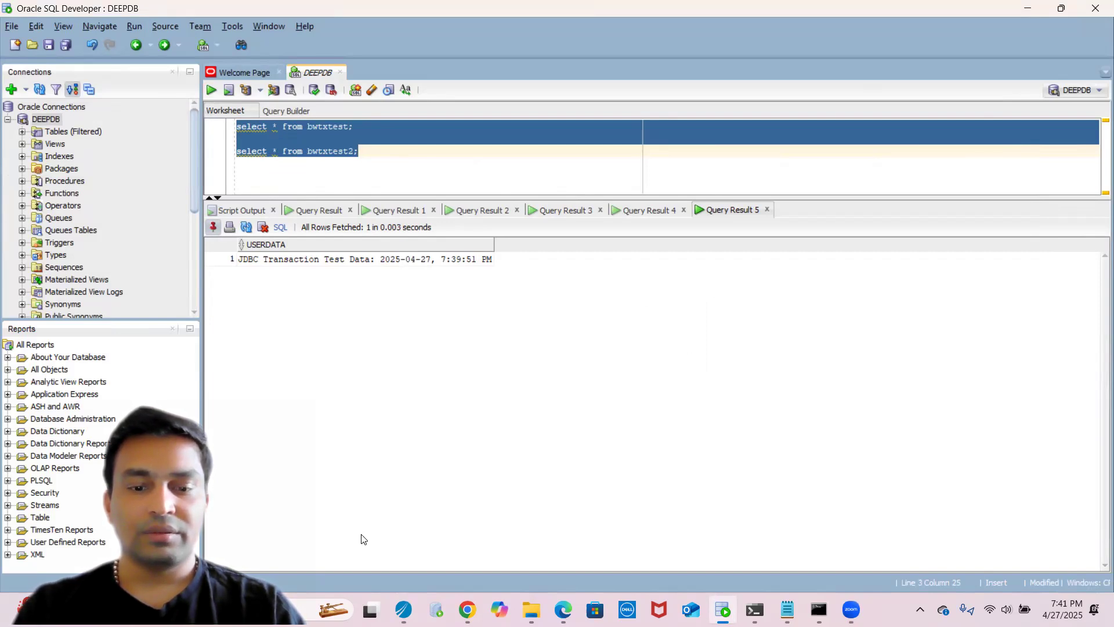
# - Switch to TIBCO Designer and set the global variable AbortJDBCTransaction to false in the Global Variables editor
pyautogui.click(403, 609)
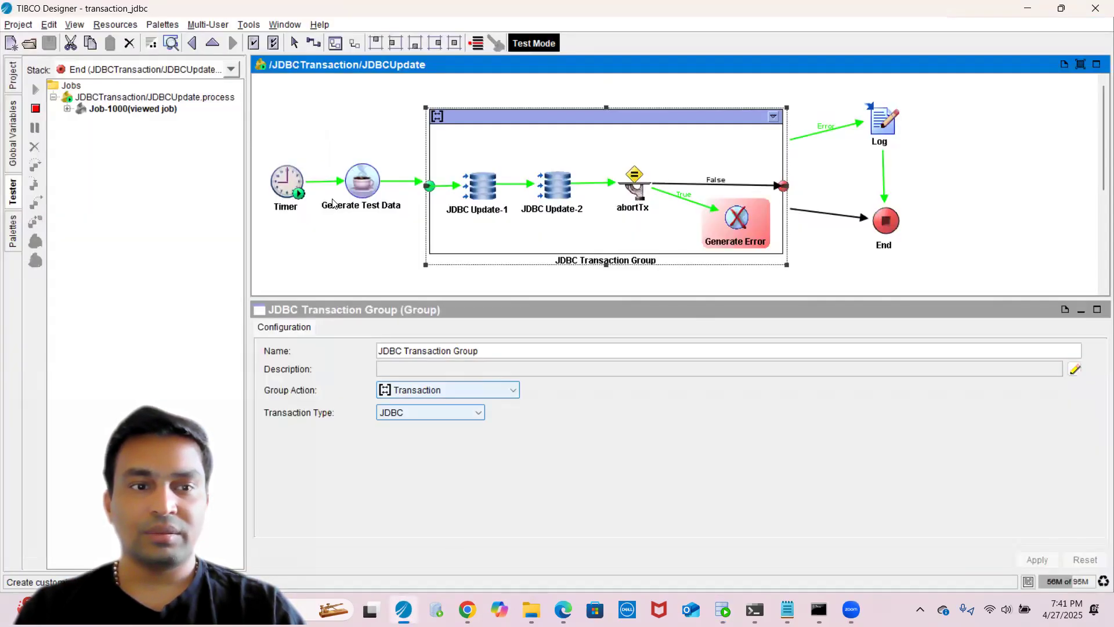
pyautogui.click(16, 127)
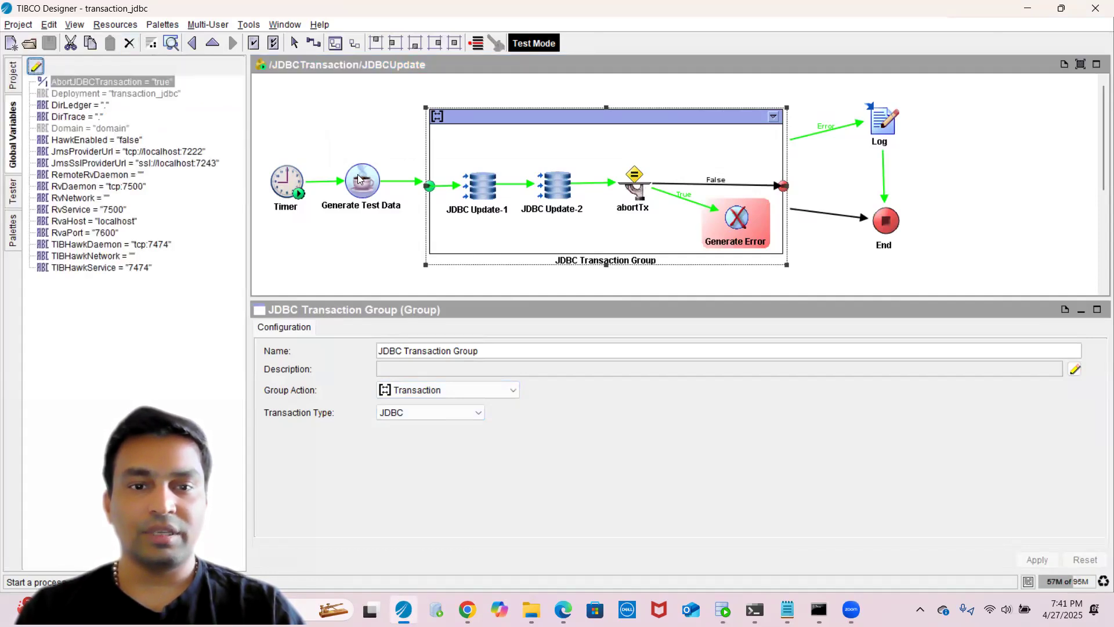
pyautogui.click(36, 69)
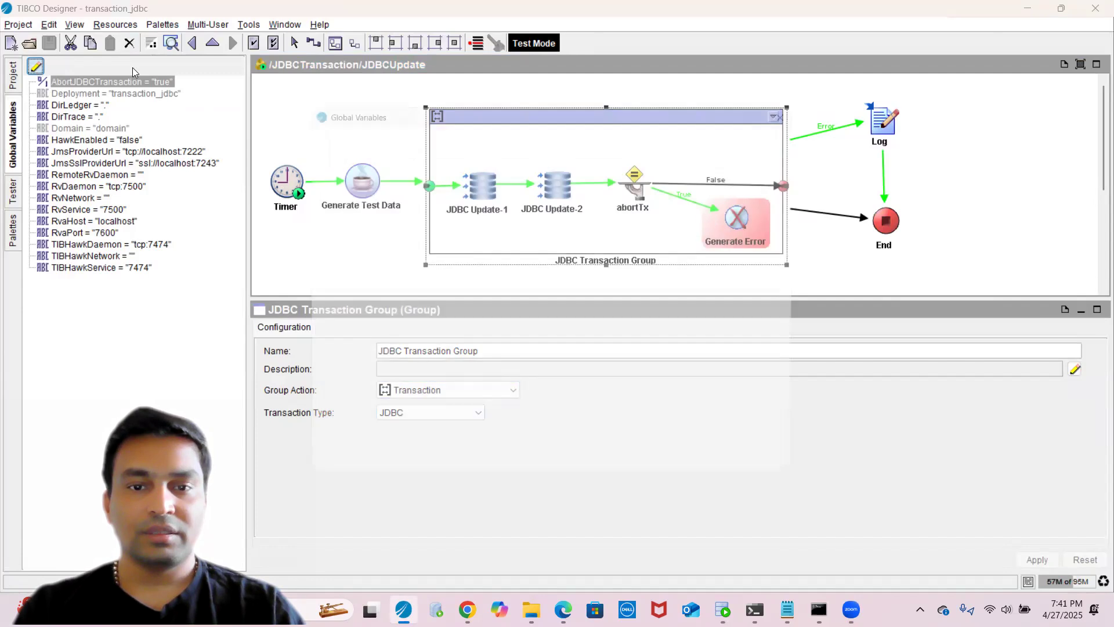
pyautogui.doubleClick(452, 166)
pyautogui.write('false')
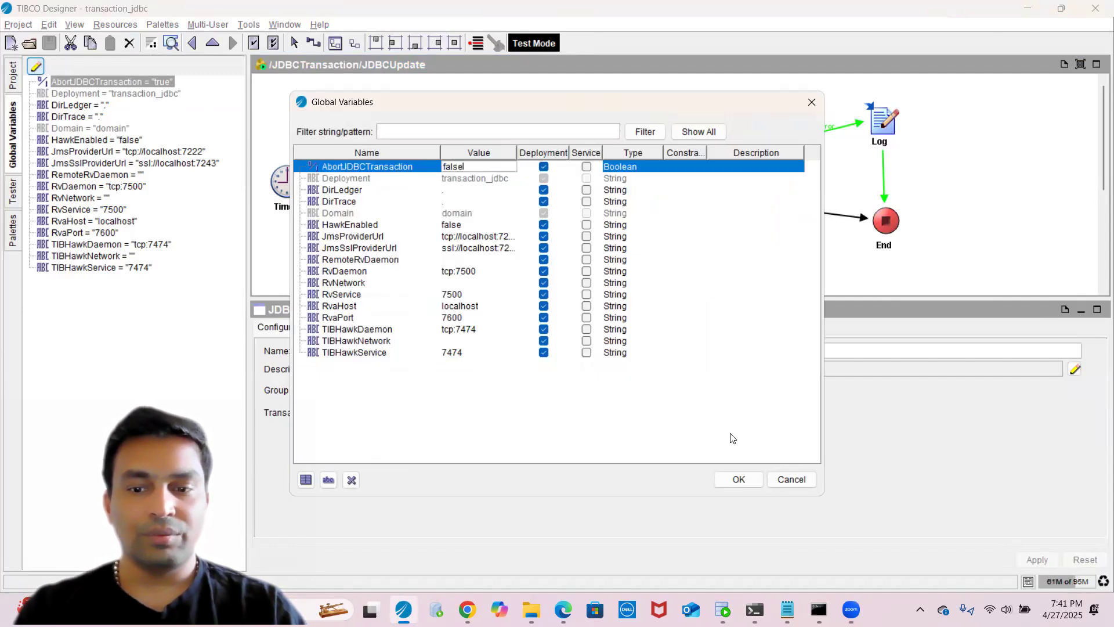
pyautogui.click(737, 479)
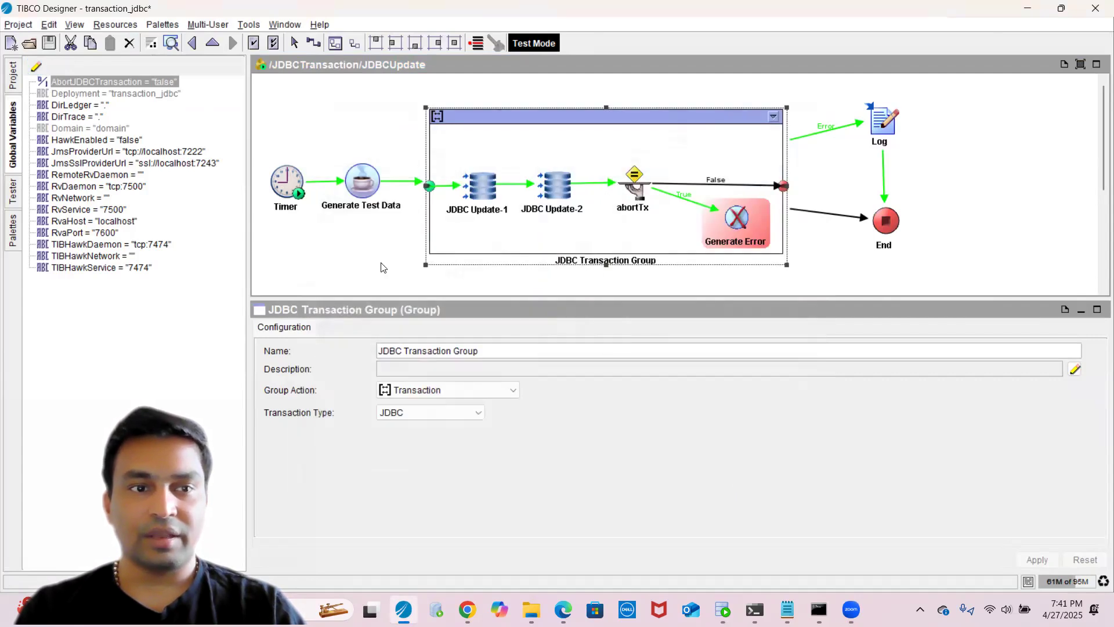
# - Stop the current tester session and start a new test run of the JDBCUpdate process
pyautogui.click(51, 43)
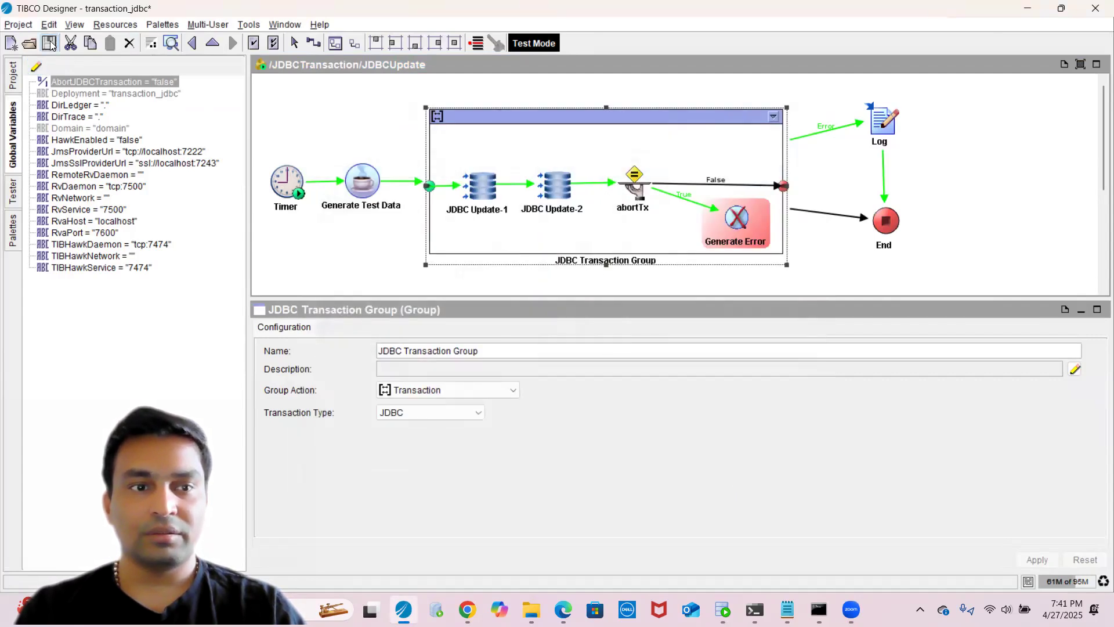
pyautogui.click(12, 191)
pyautogui.click(36, 109)
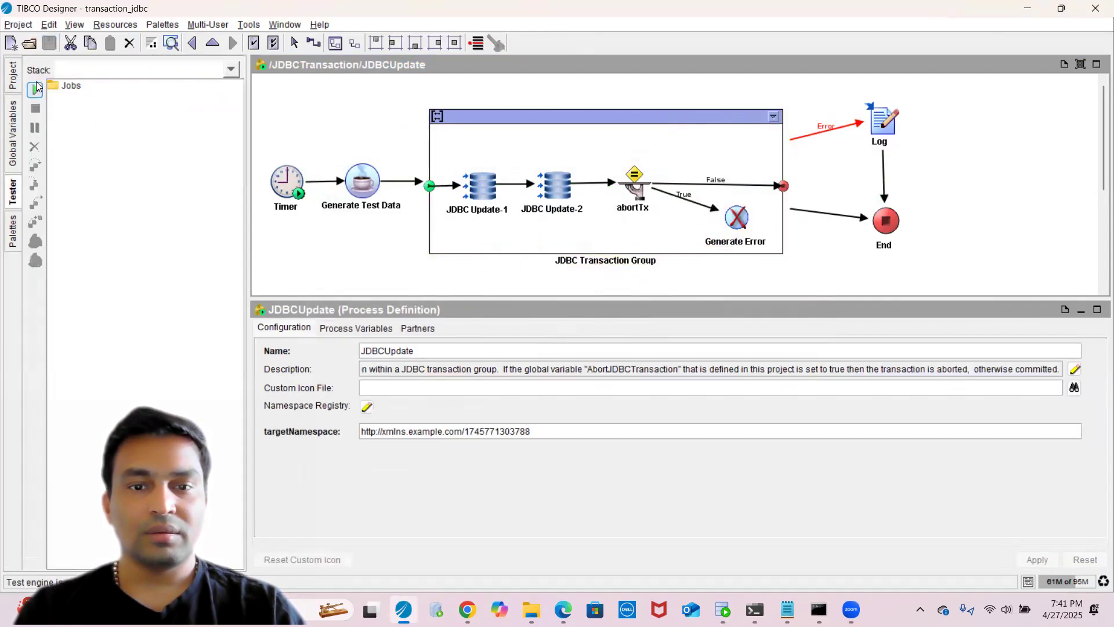
pyautogui.click(35, 89)
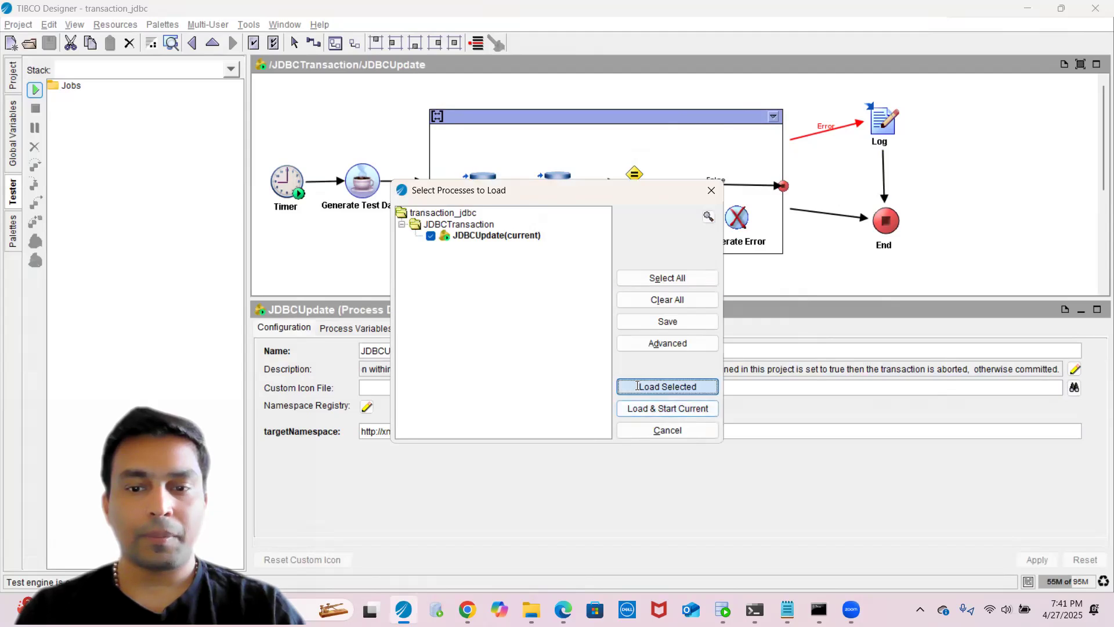
pyautogui.click(639, 386)
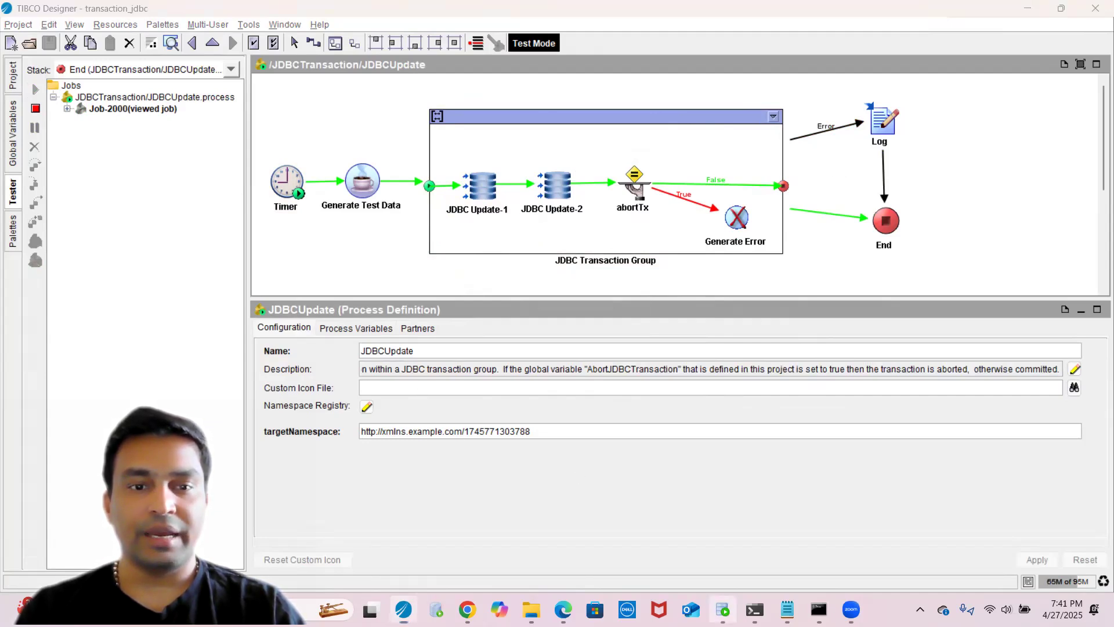
# - Switch to SQL Developer, rerun both select queries and compare the rows across the query result tabs
pyautogui.click(722, 609)
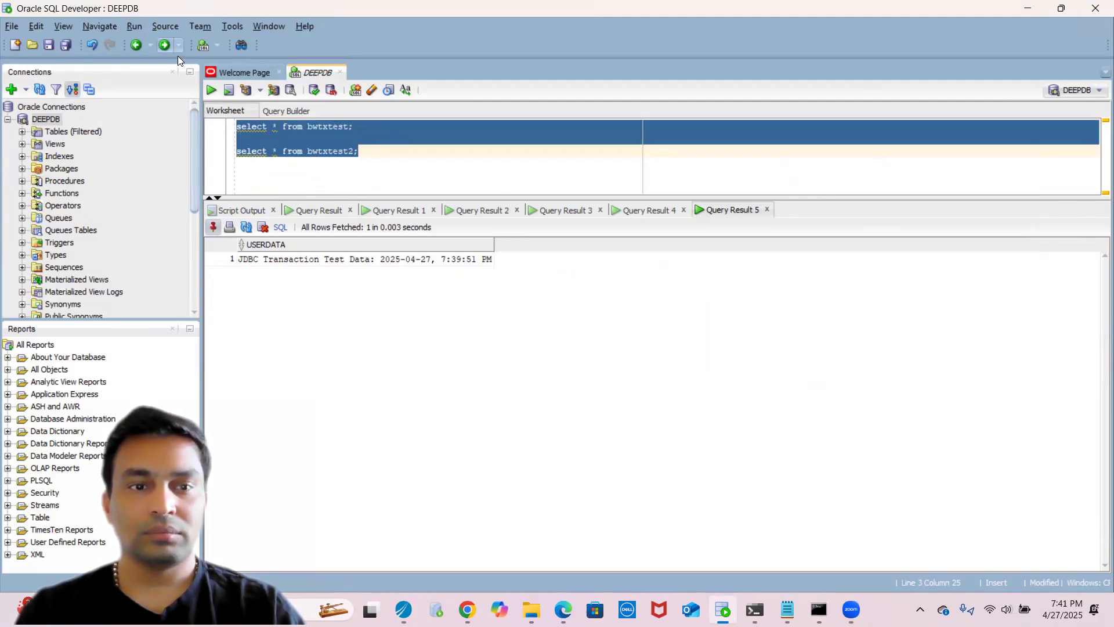
pyautogui.click(211, 90)
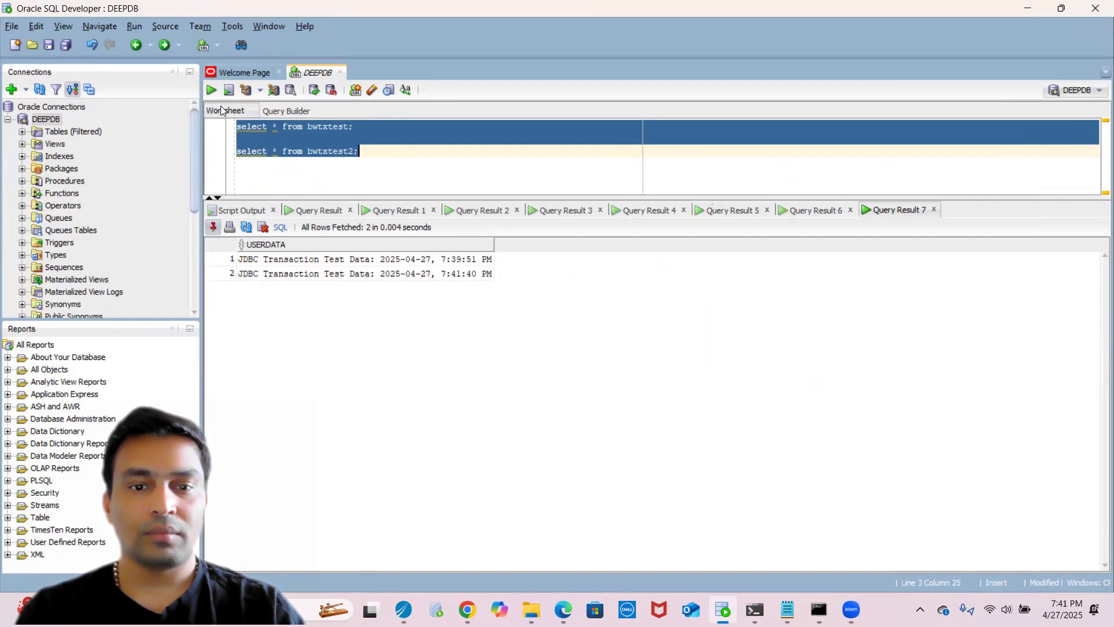
pyautogui.click(405, 265)
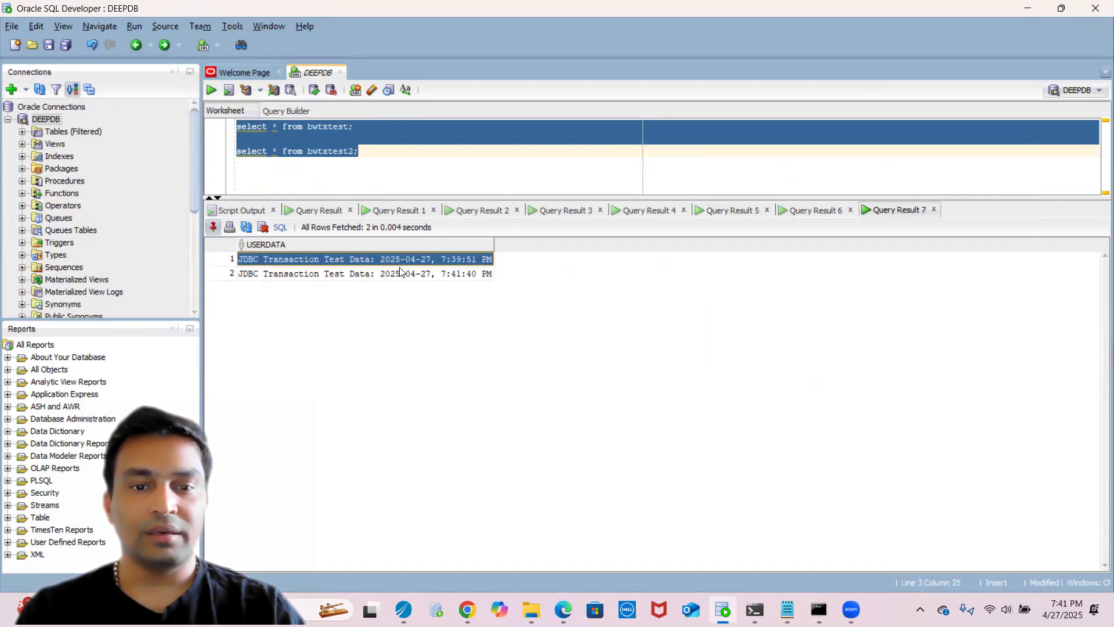
pyautogui.click(400, 270)
pyautogui.click(400, 264)
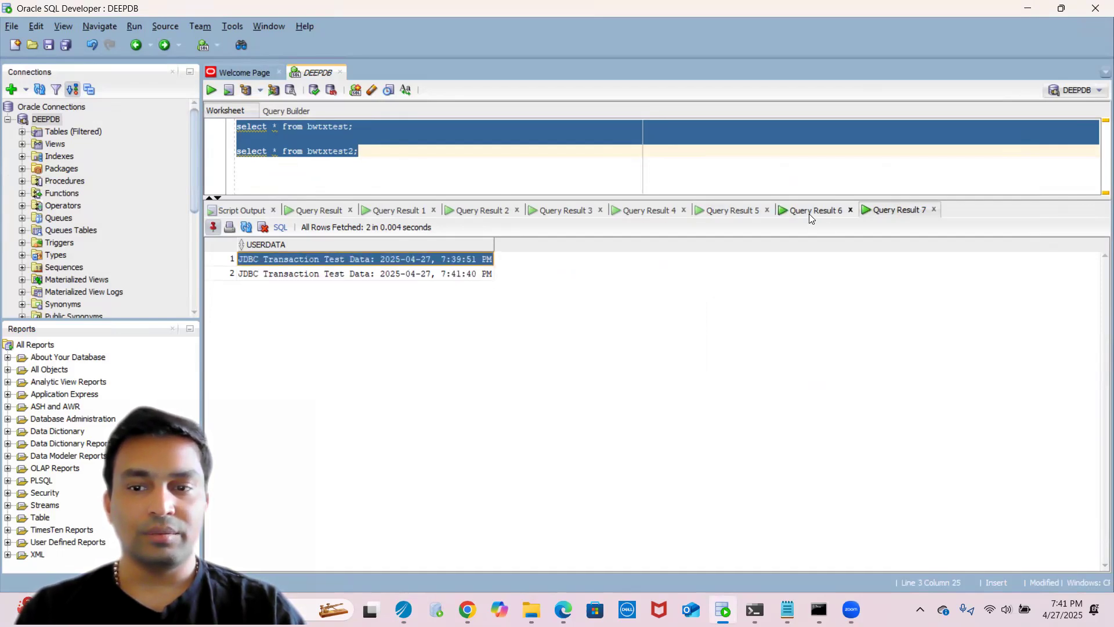
pyautogui.click(809, 213)
pyautogui.click(889, 211)
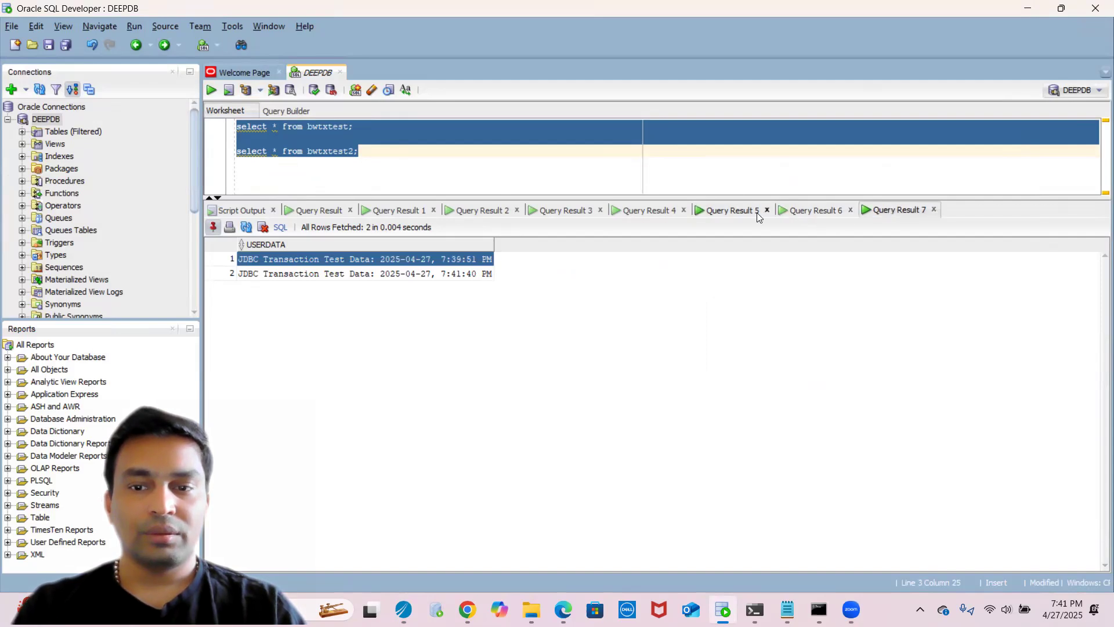
pyautogui.click(731, 210)
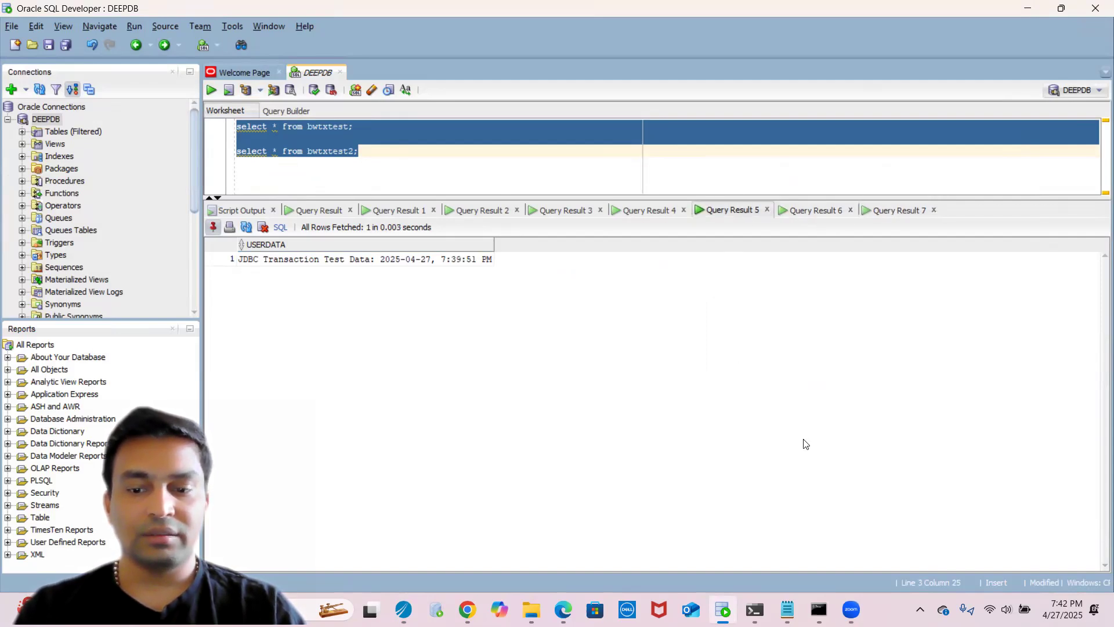
# - Switch back to TIBCO Designer
pyautogui.click(404, 609)
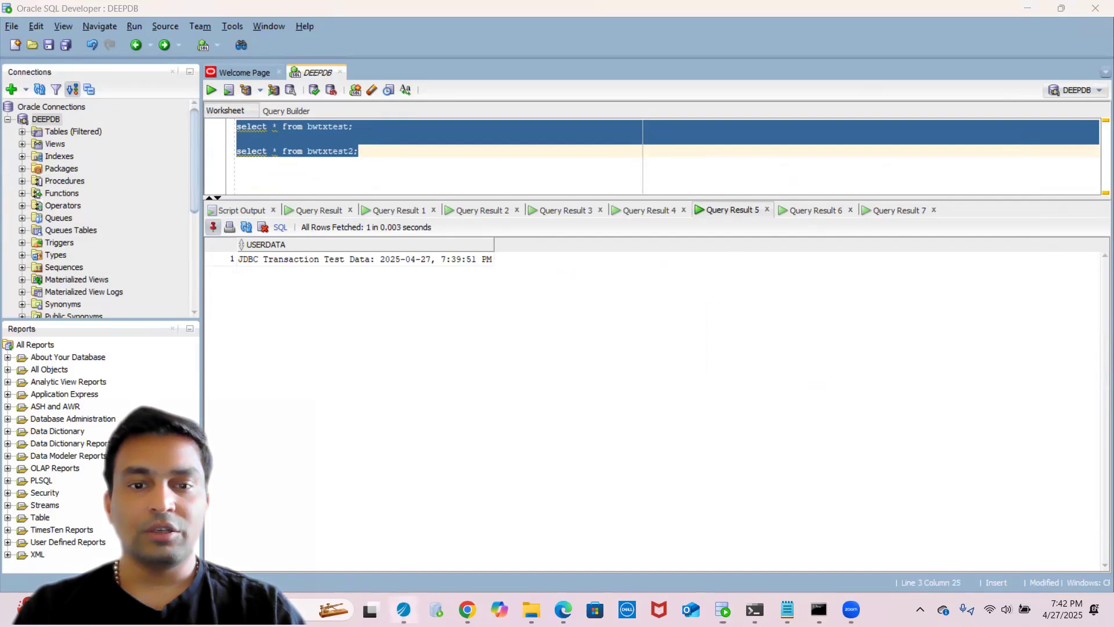